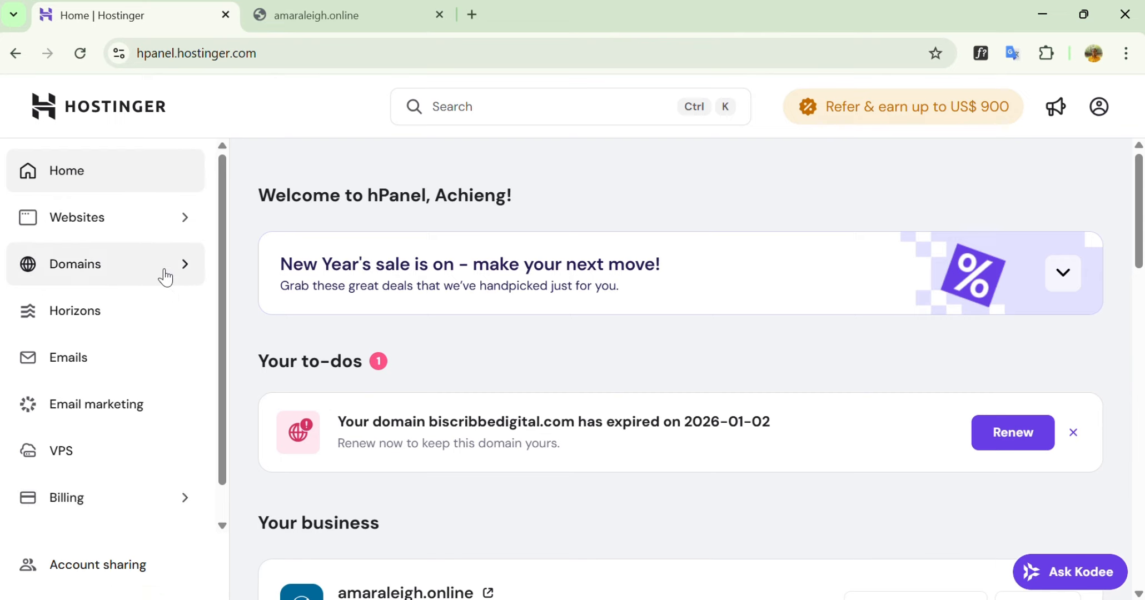
Open the websites list and go to the dashboard of the amaraleigh.online website
click(183, 224)
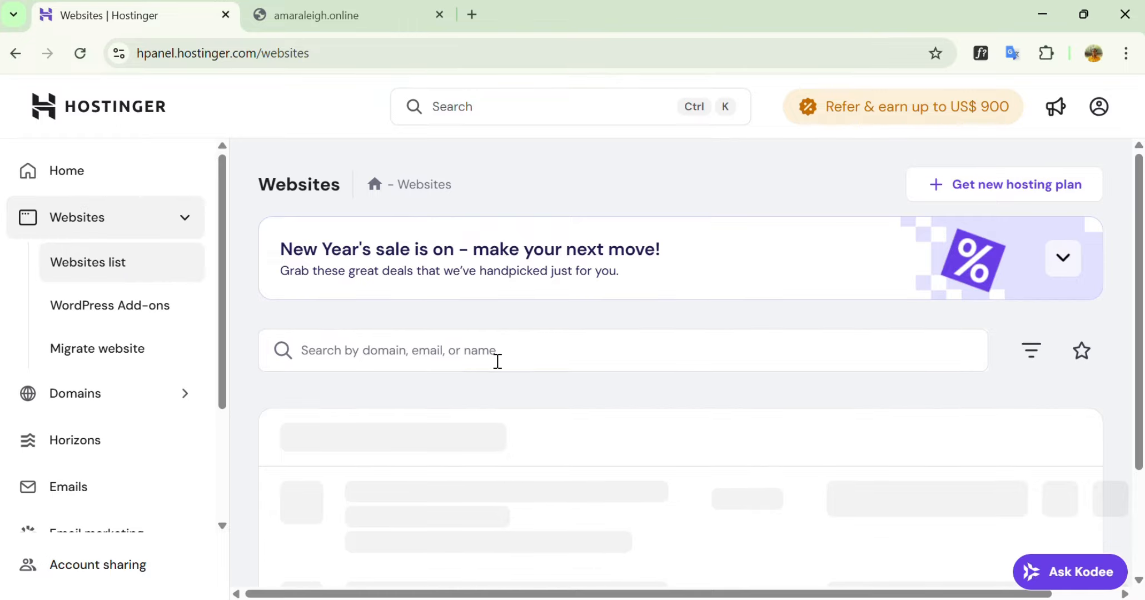
scroll(498, 362, down, 3)
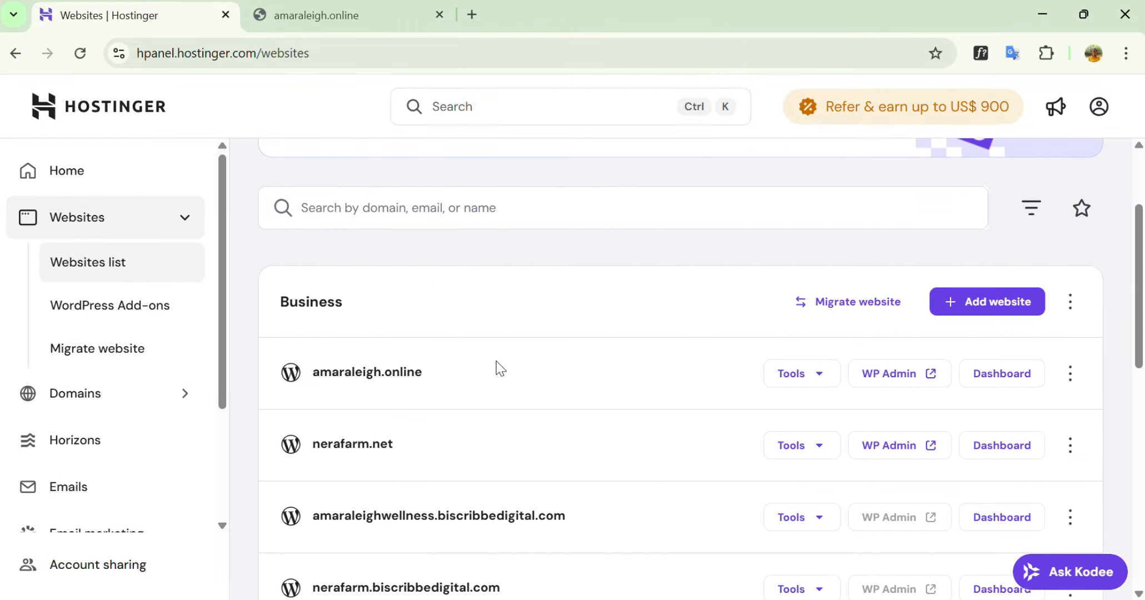
scroll(498, 362, down, 1)
scroll(500, 368, down, 2)
scroll(501, 368, up, 5)
scroll(498, 368, down, 8)
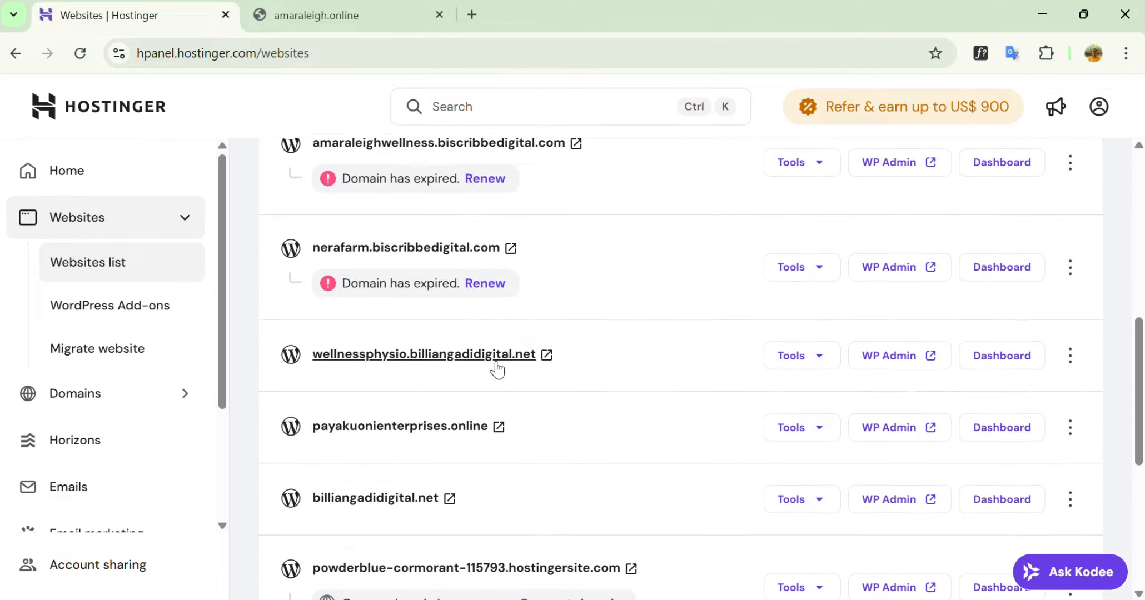
scroll(497, 369, up, 6)
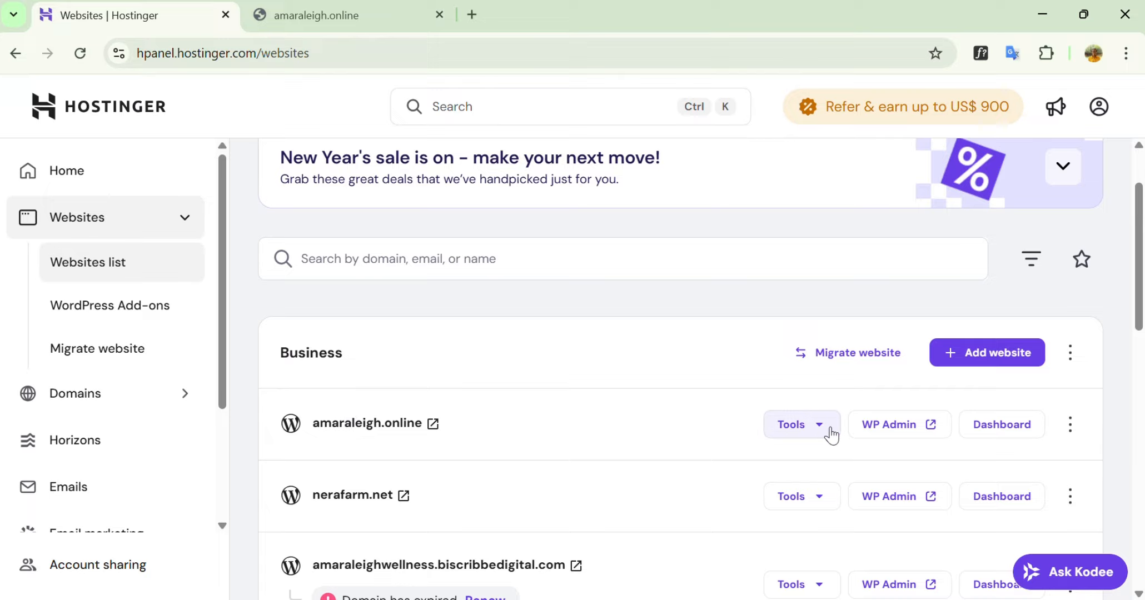
click(1018, 426)
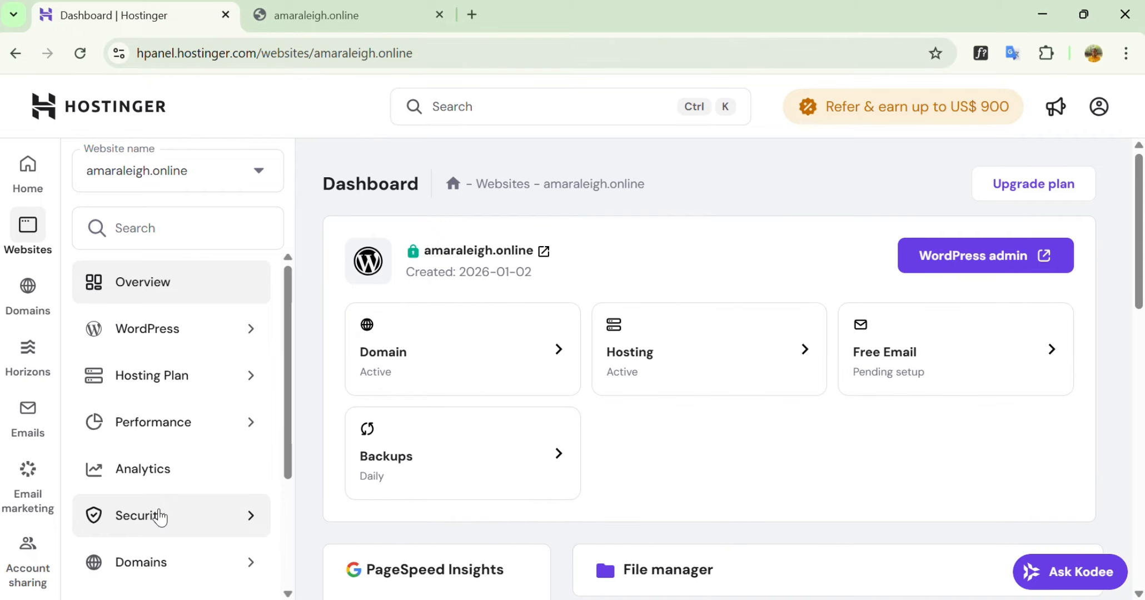
Open the subdomain management page for amaraleigh.online
scroll(159, 516, down, 2)
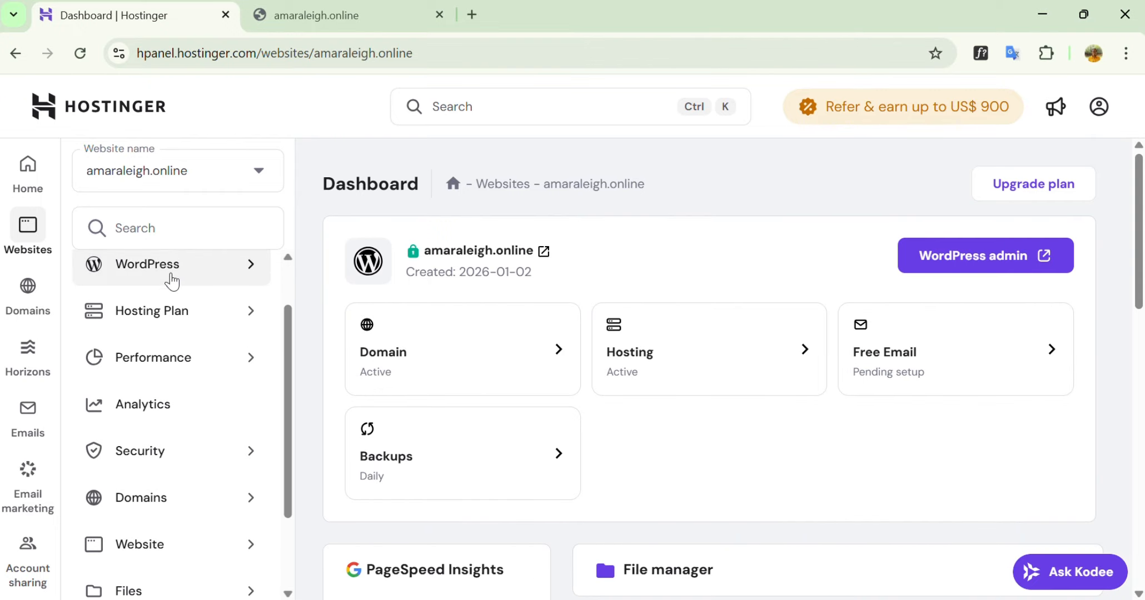
scroll(155, 521, down, 3)
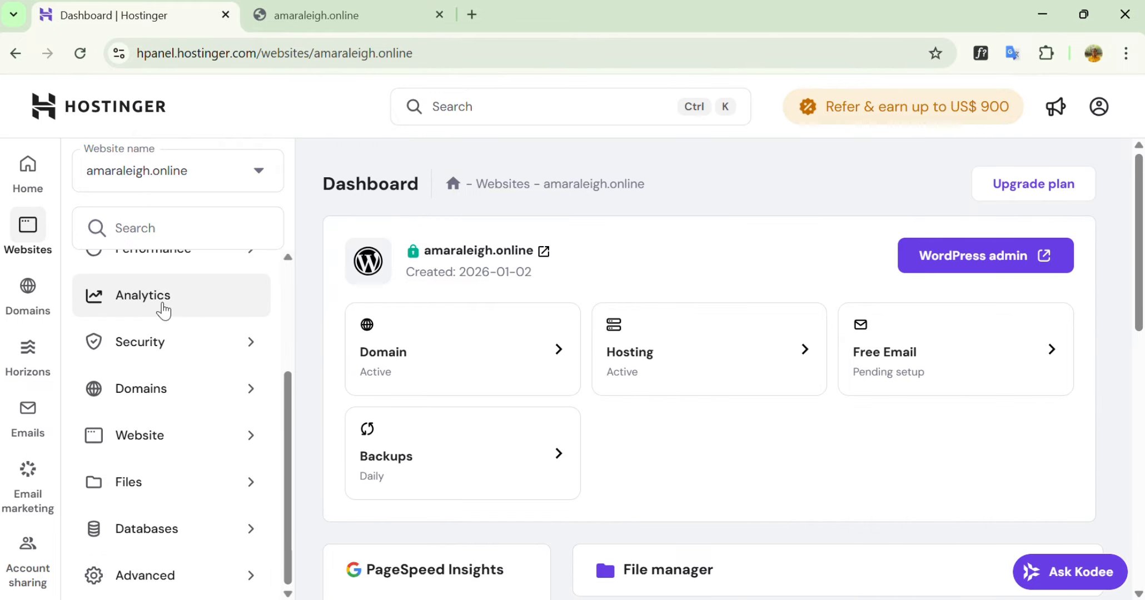
click(251, 391)
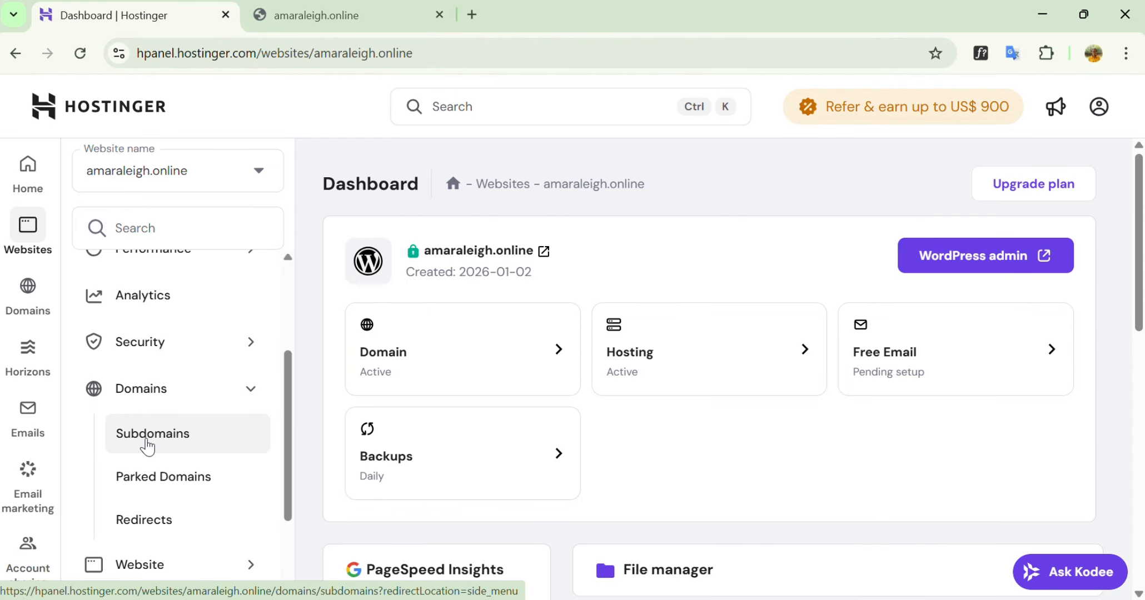
click(148, 436)
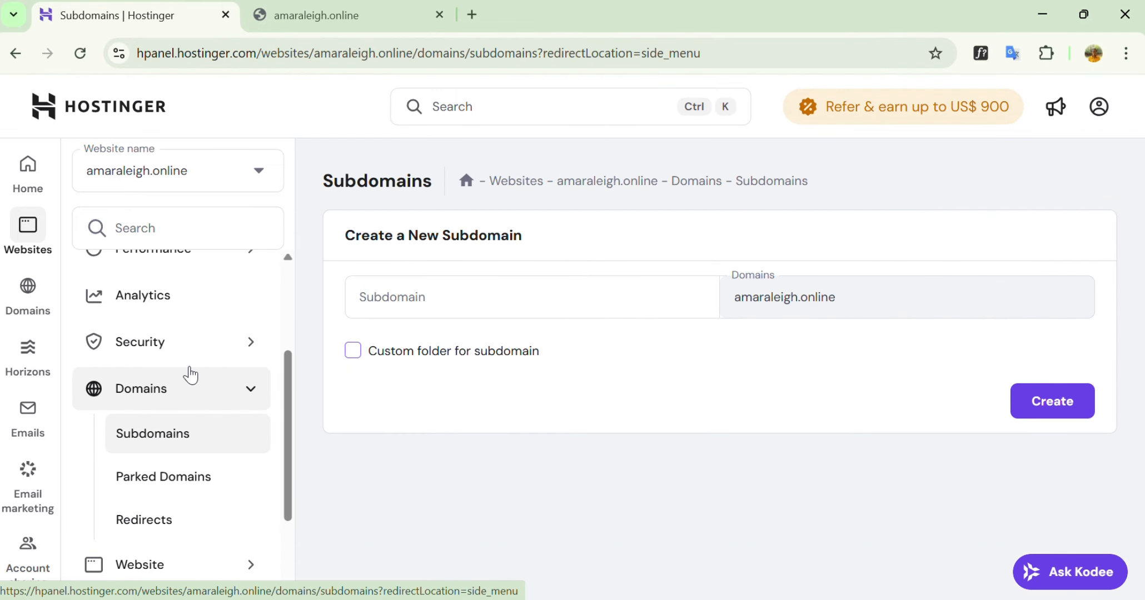
Create the subdomain "store" for amaraleigh.online, using a custom folder named "store" under public_html
click(440, 304)
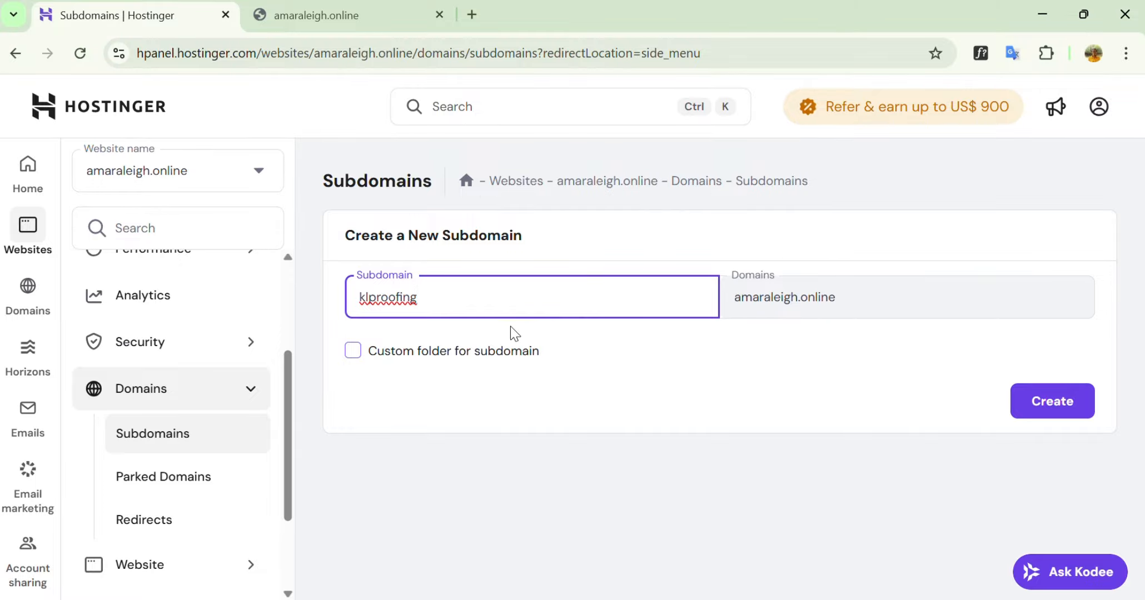
double_click(462, 299)
text(store)
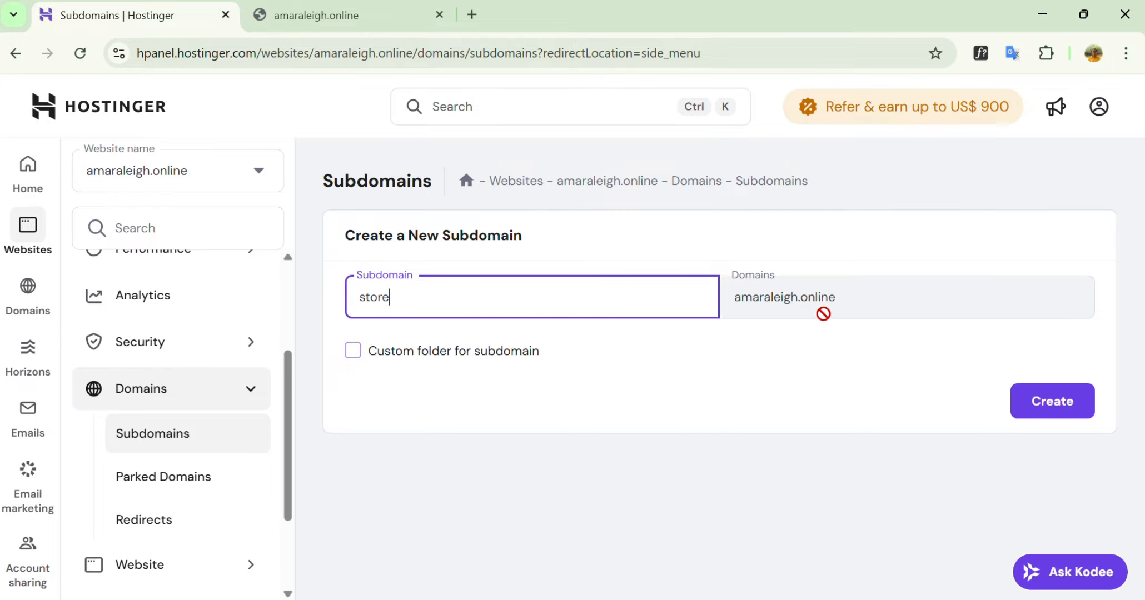
click(471, 29)
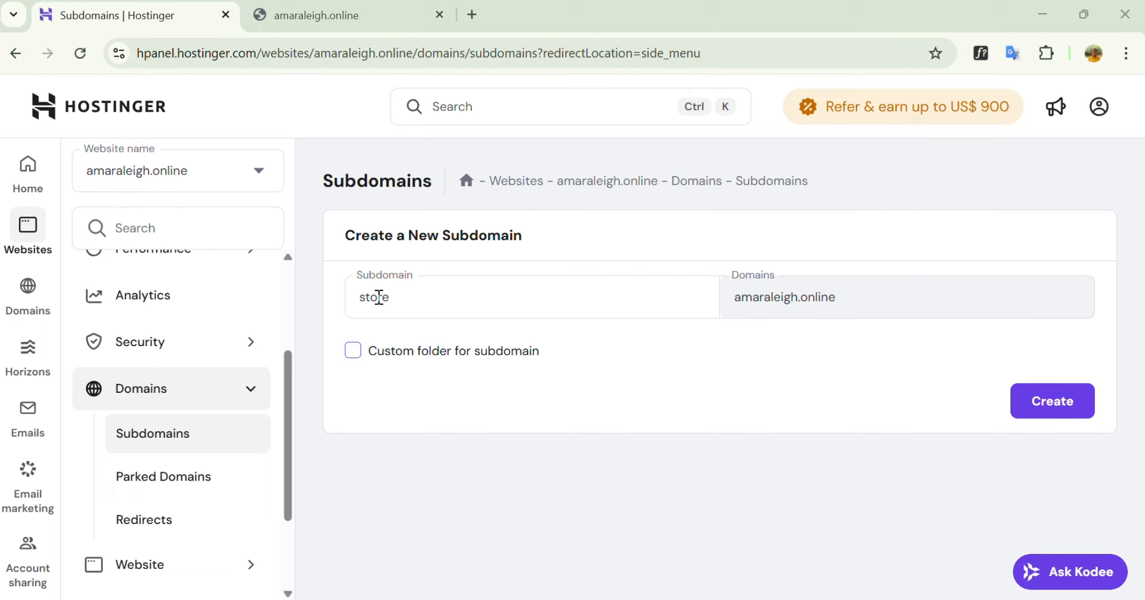
click(356, 358)
click(525, 411)
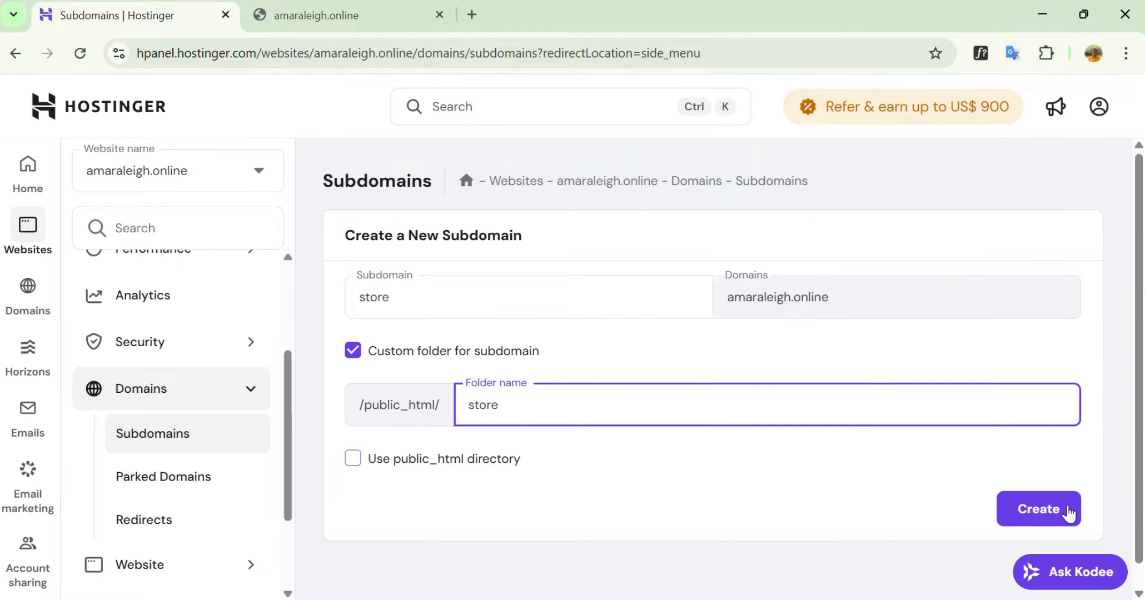
click(1050, 508)
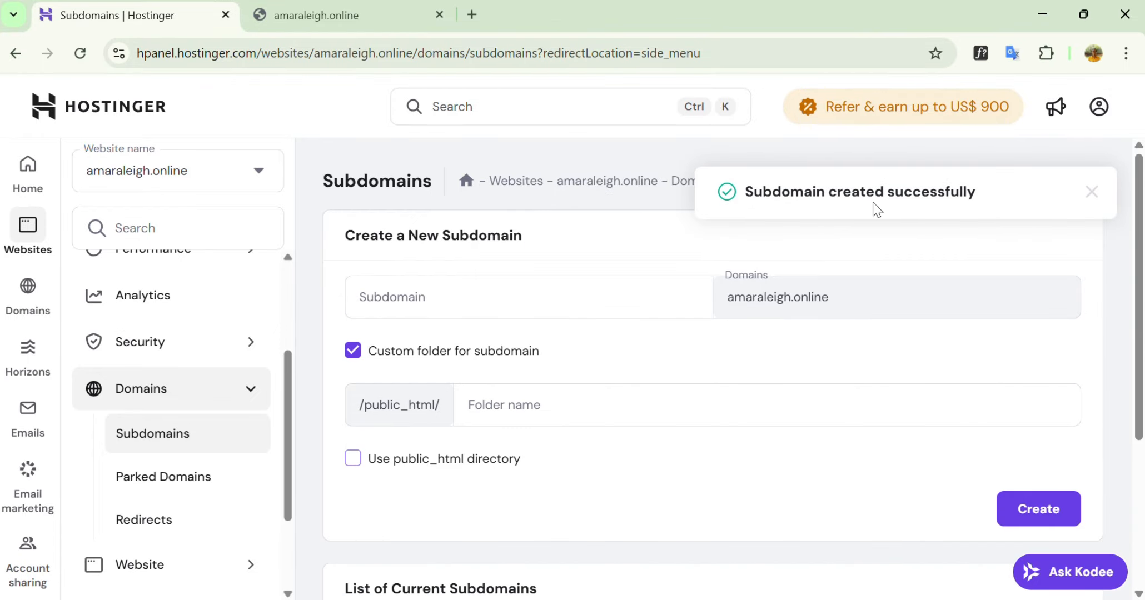
Check the current subdomains, return to the websites list and open the amaraleigh.online dashboard
scroll(721, 342, down, 3)
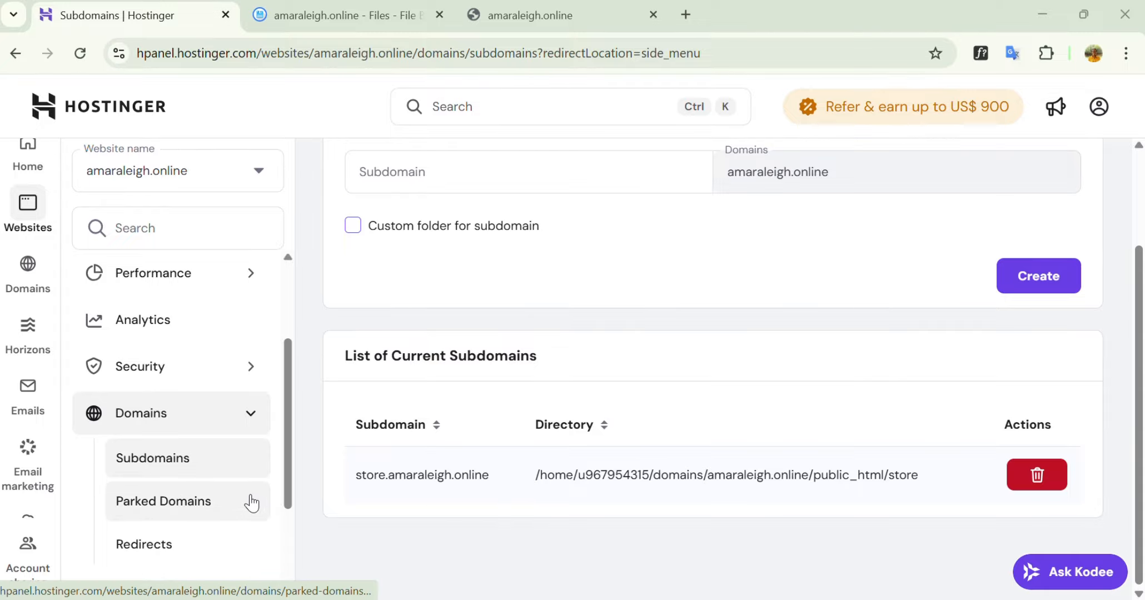
scroll(248, 501, down, 3)
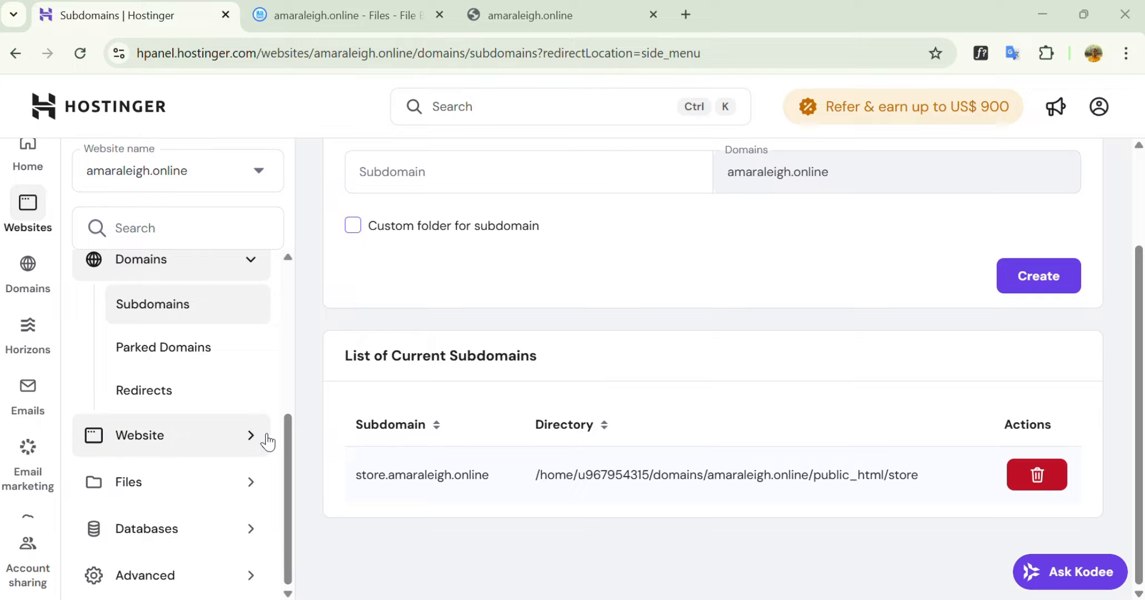
scroll(176, 481, up, 3)
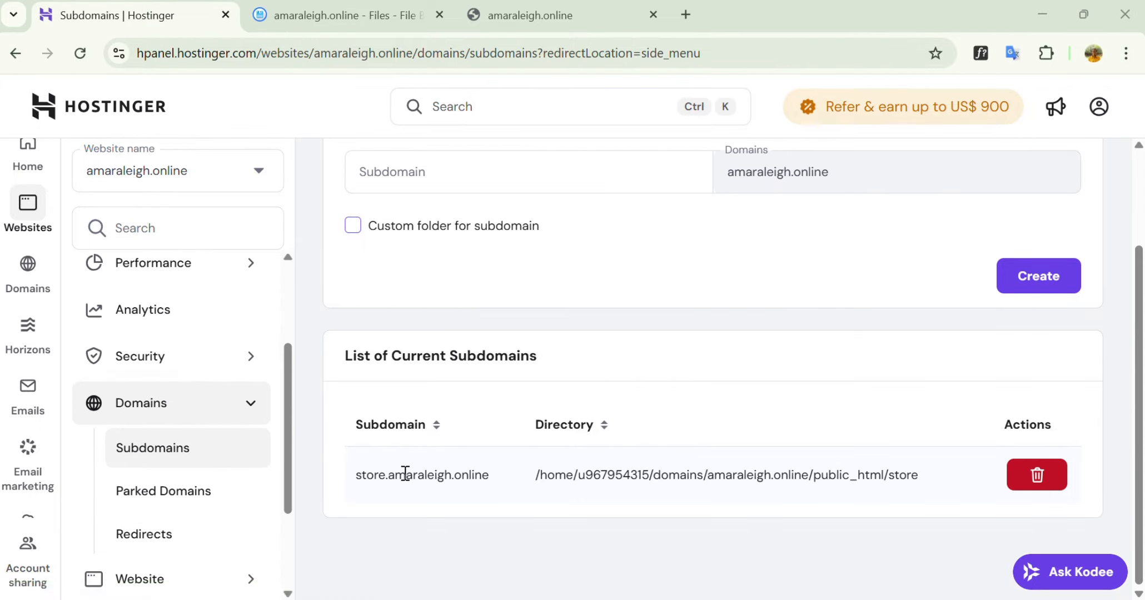
click(28, 156)
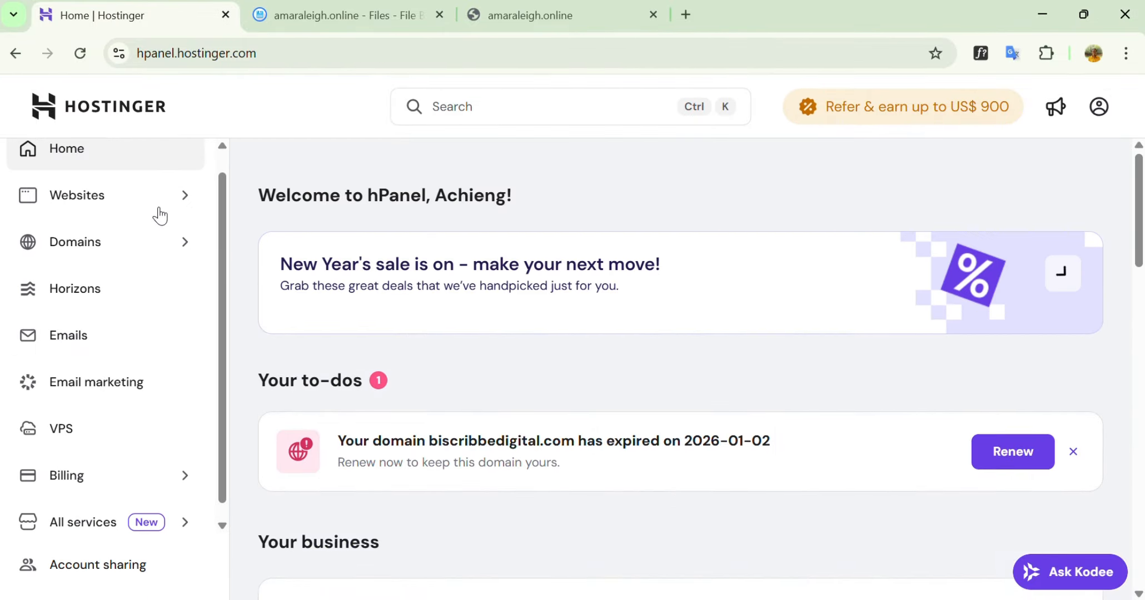
scroll(364, 281, down, 2)
scroll(356, 274, up, 1)
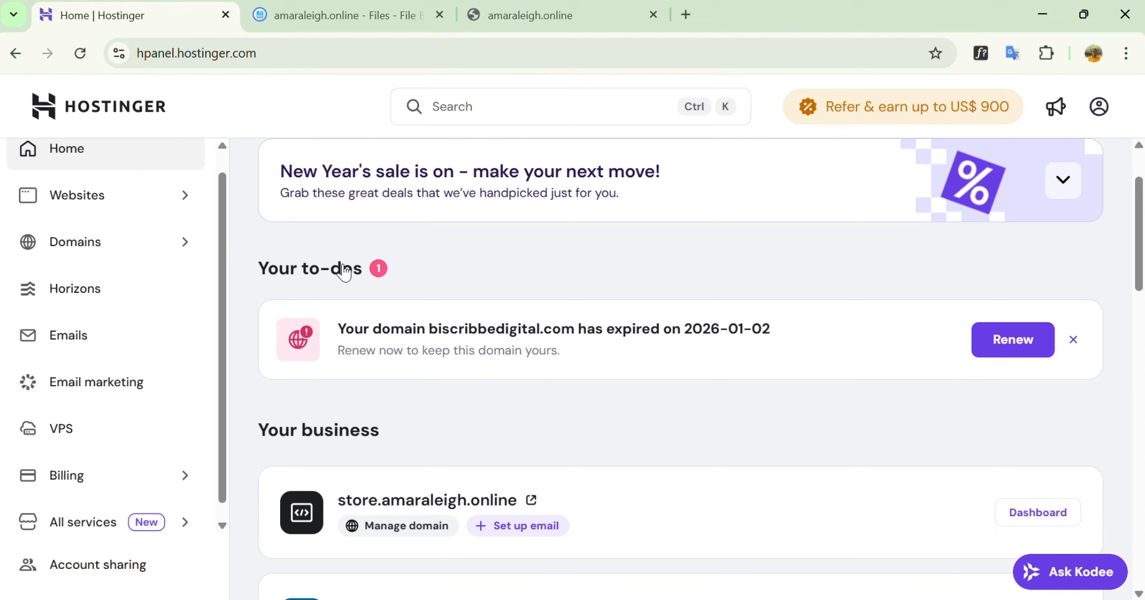
click(195, 200)
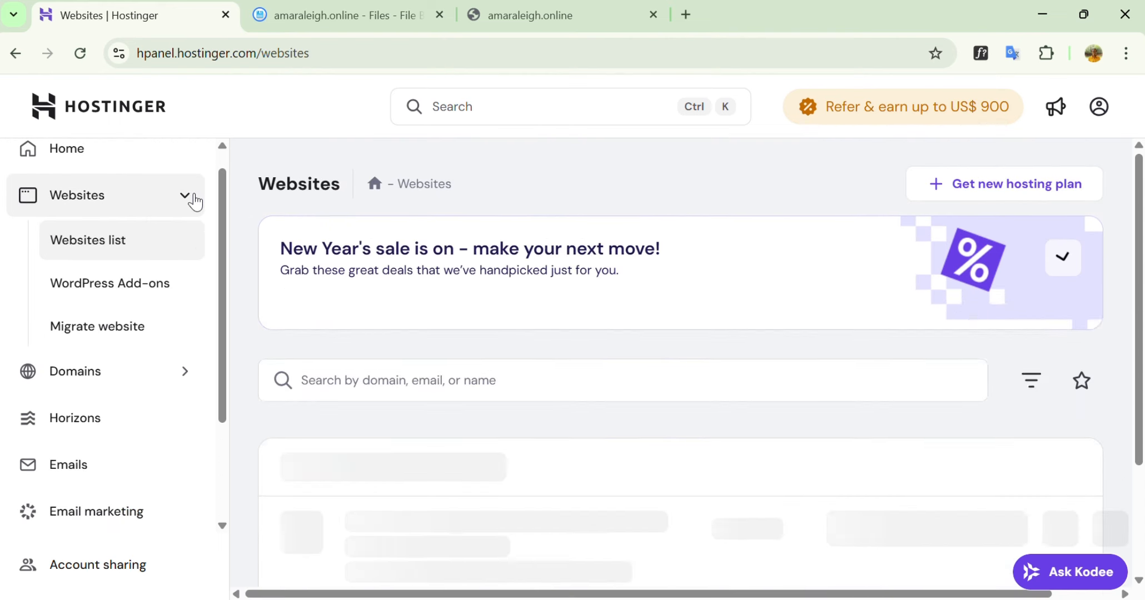
scroll(429, 420, down, 3)
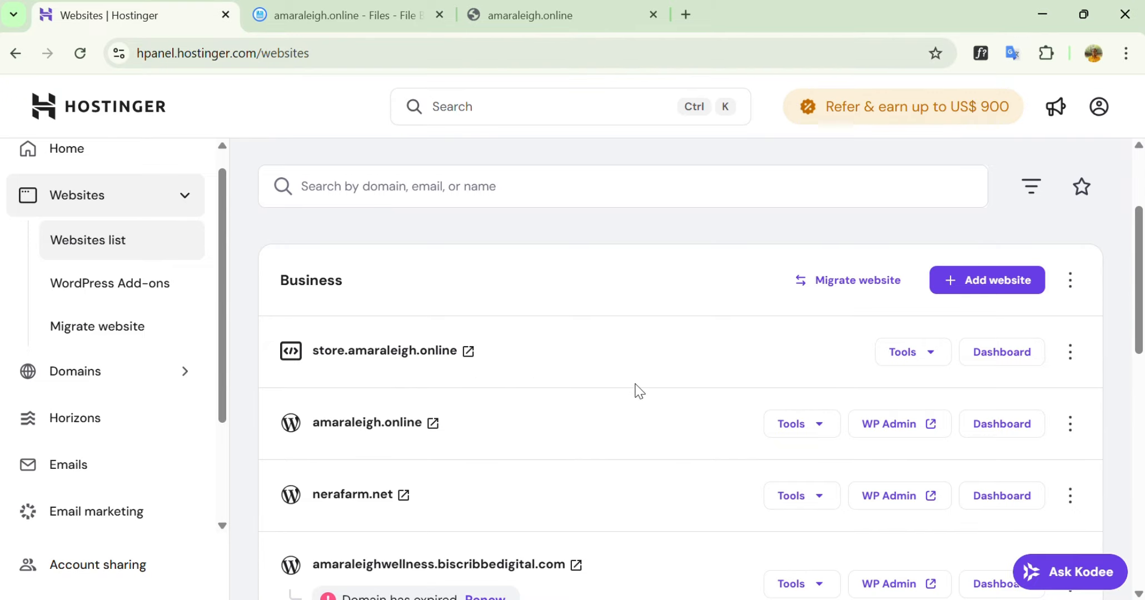
click(983, 365)
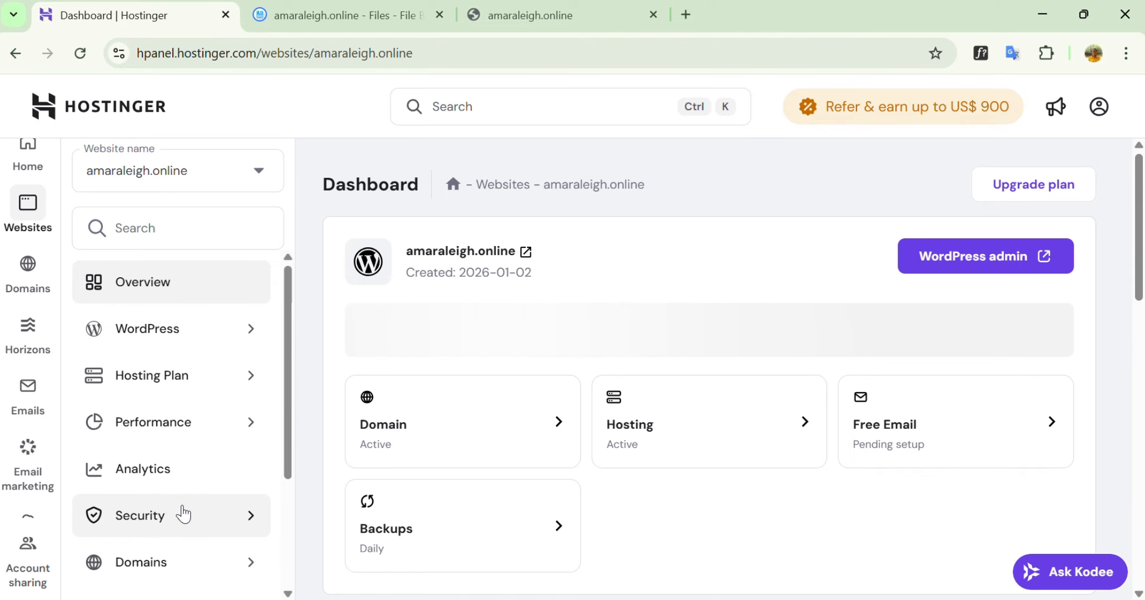
Start a WordPress installation from the website's Auto Installer, with the website title "Amara Leigh Store"
scroll(183, 514, down, 3)
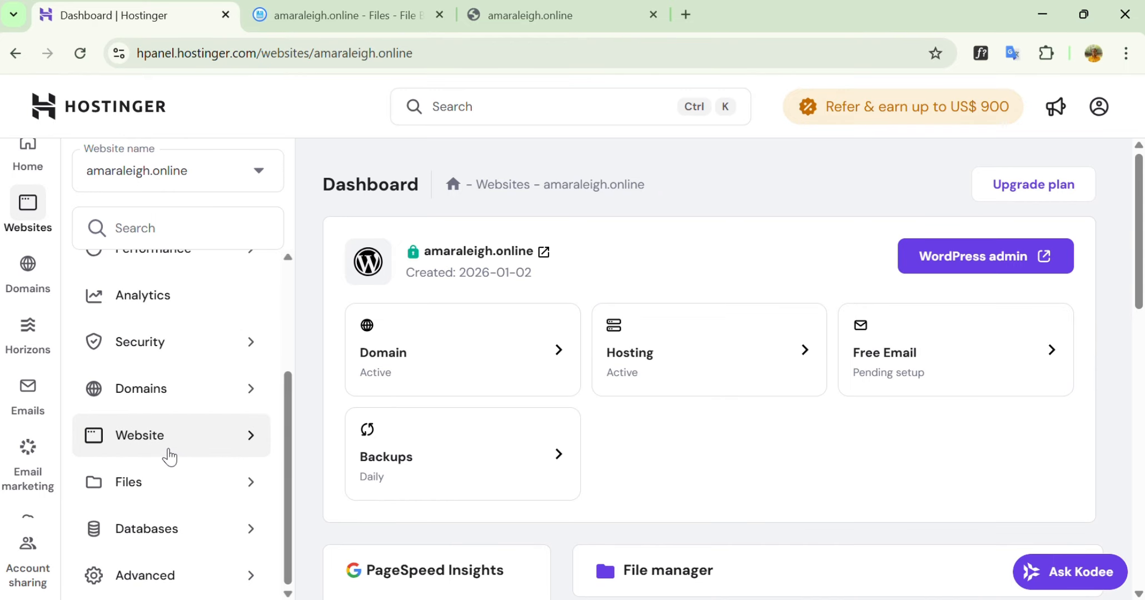
click(253, 439)
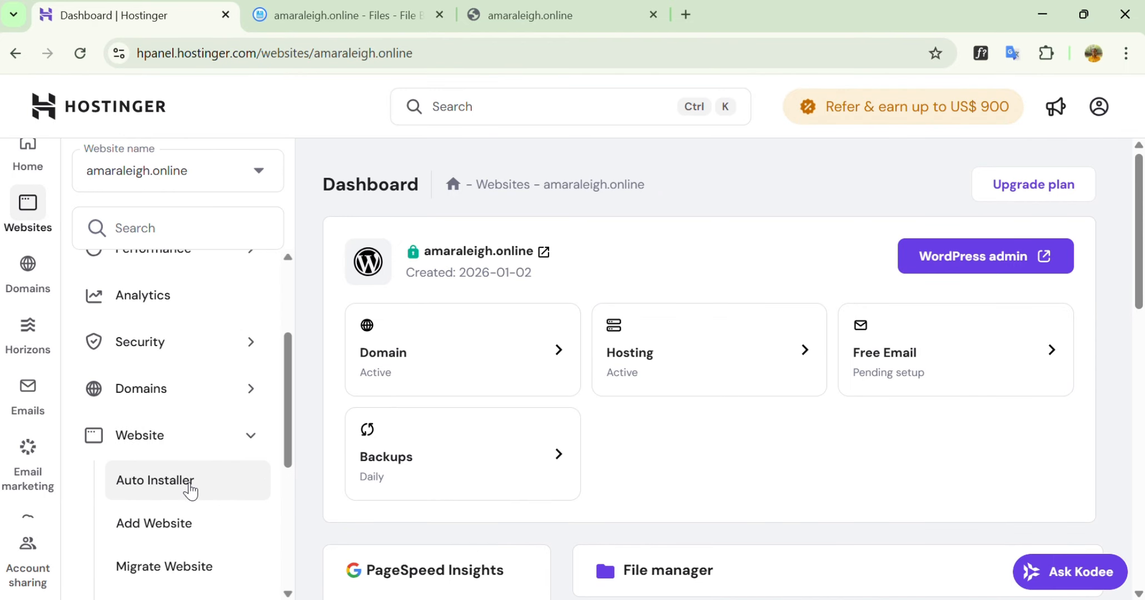
click(174, 489)
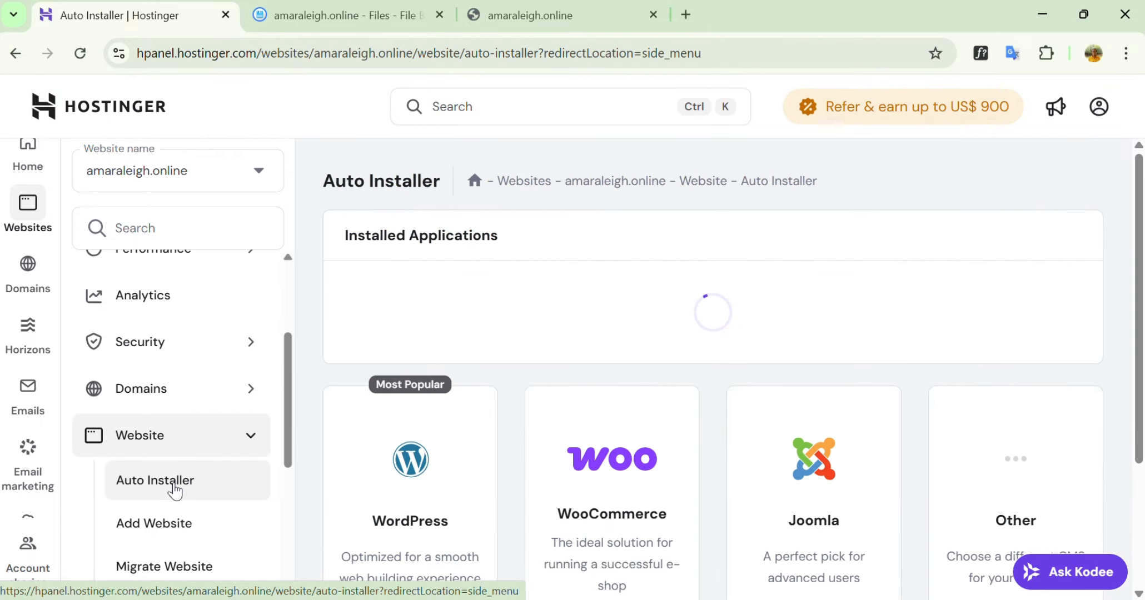
scroll(624, 373, down, 3)
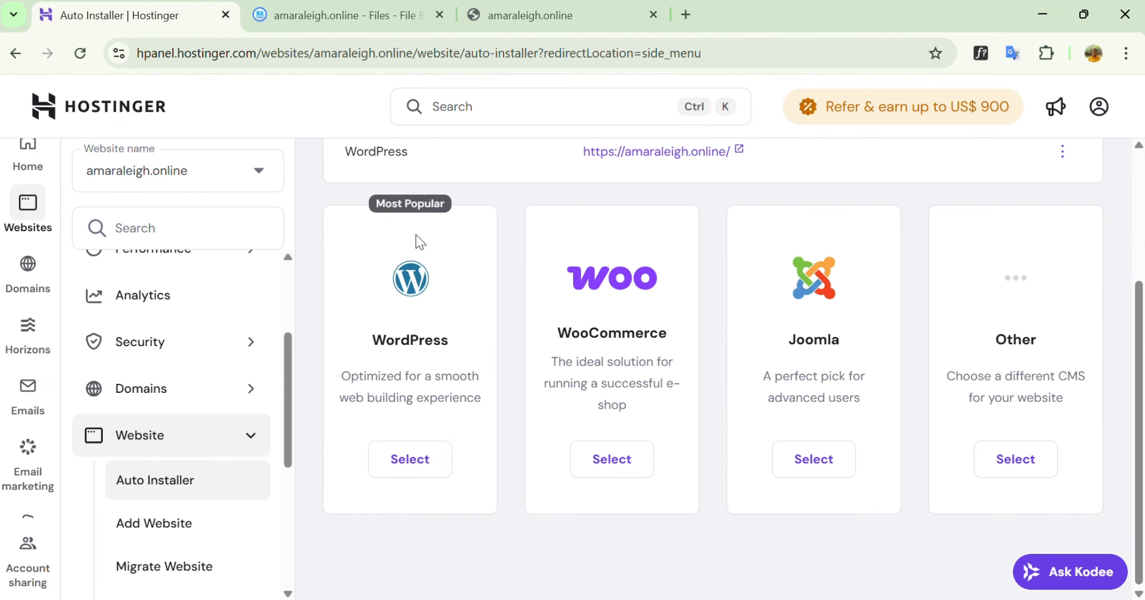
click(409, 459)
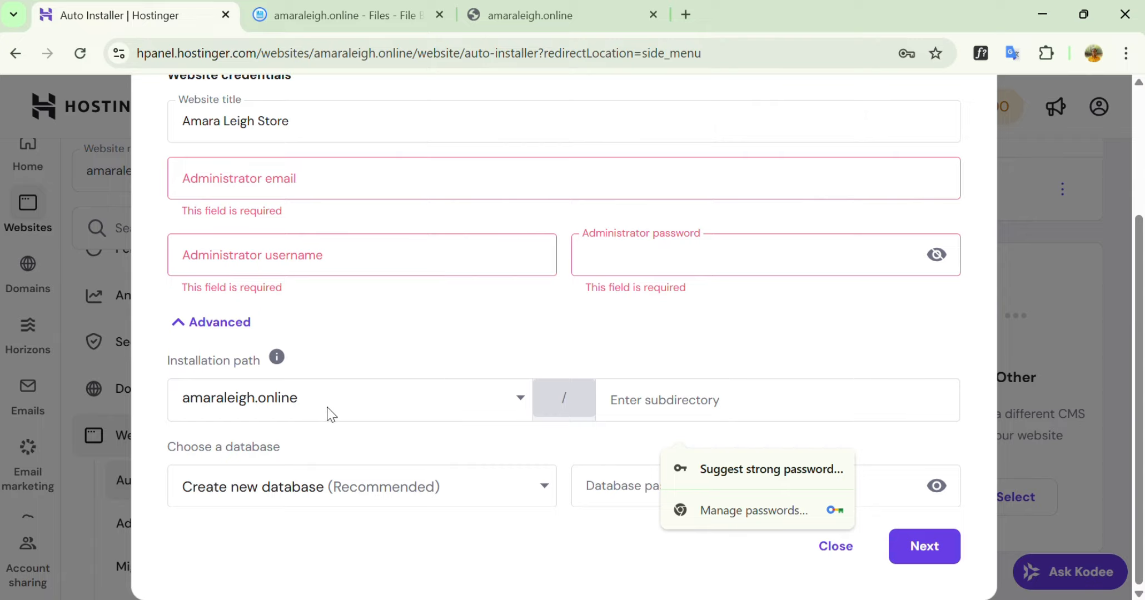
Set the WordPress installation path to store.amaraleigh.online and choose to create a new database
click(521, 405)
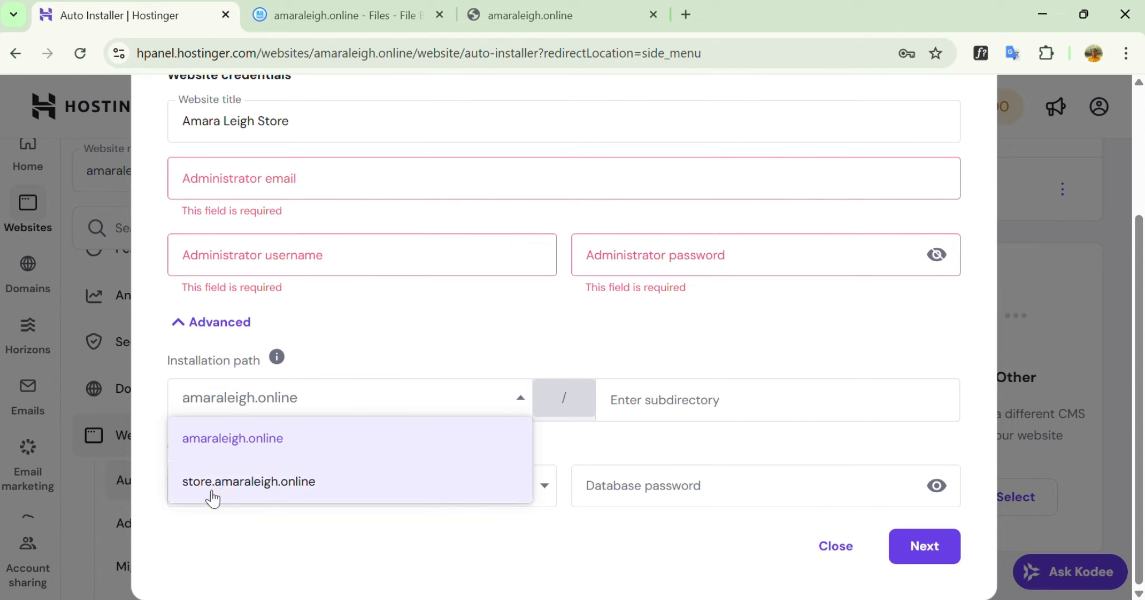
click(318, 488)
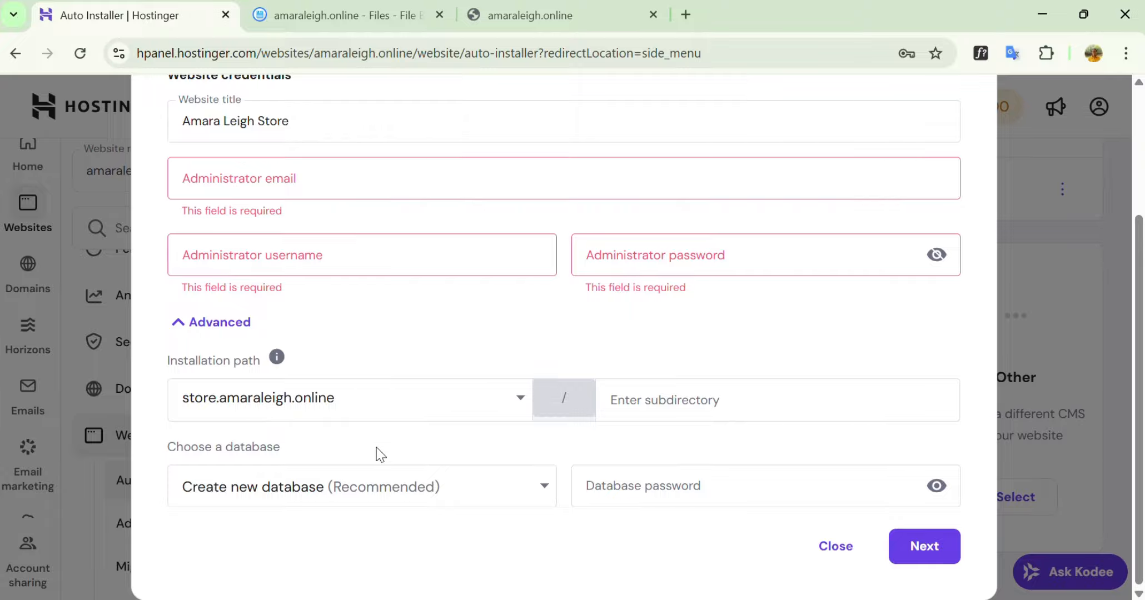
click(337, 486)
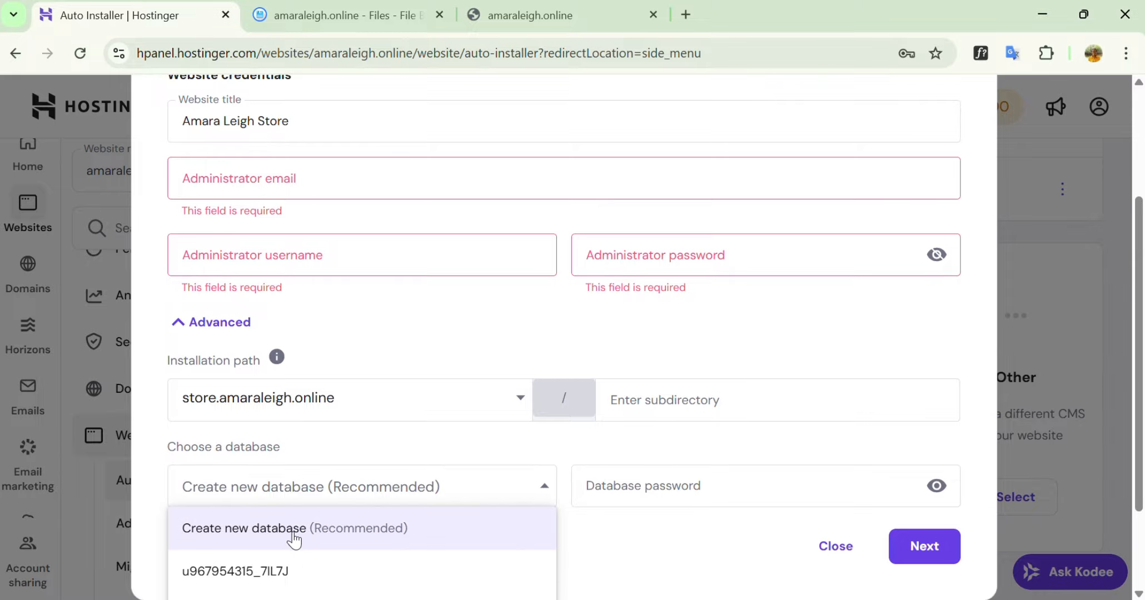
click(293, 532)
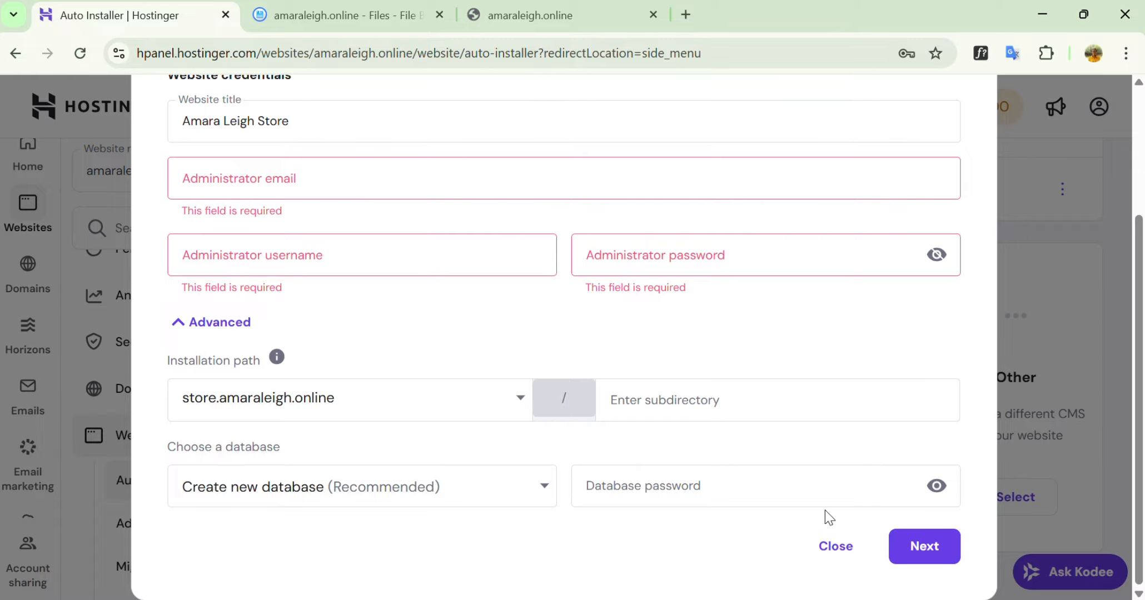
Enter the database password for the new WordPress database and try to continue the installation
click(790, 496)
key(ctrl+v)
scroll(464, 454, down, 2)
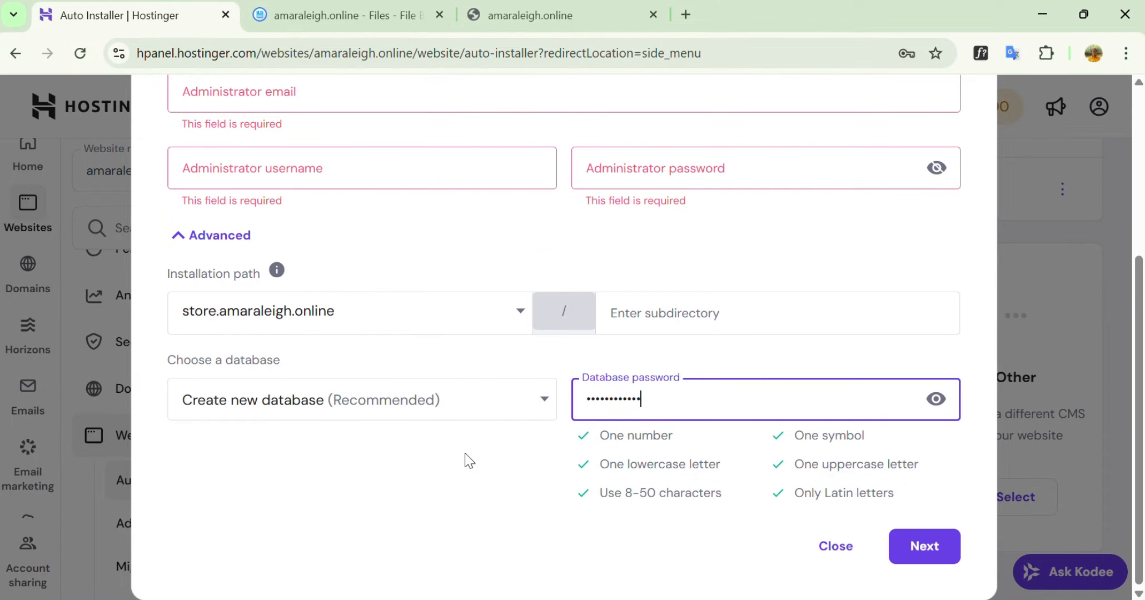
scroll(523, 256, up, 1)
scroll(667, 389, down, 1)
click(904, 561)
Fill in the administrator email, administrator username and administrator password, and continue to the next installation stage
scroll(441, 351, up, 3)
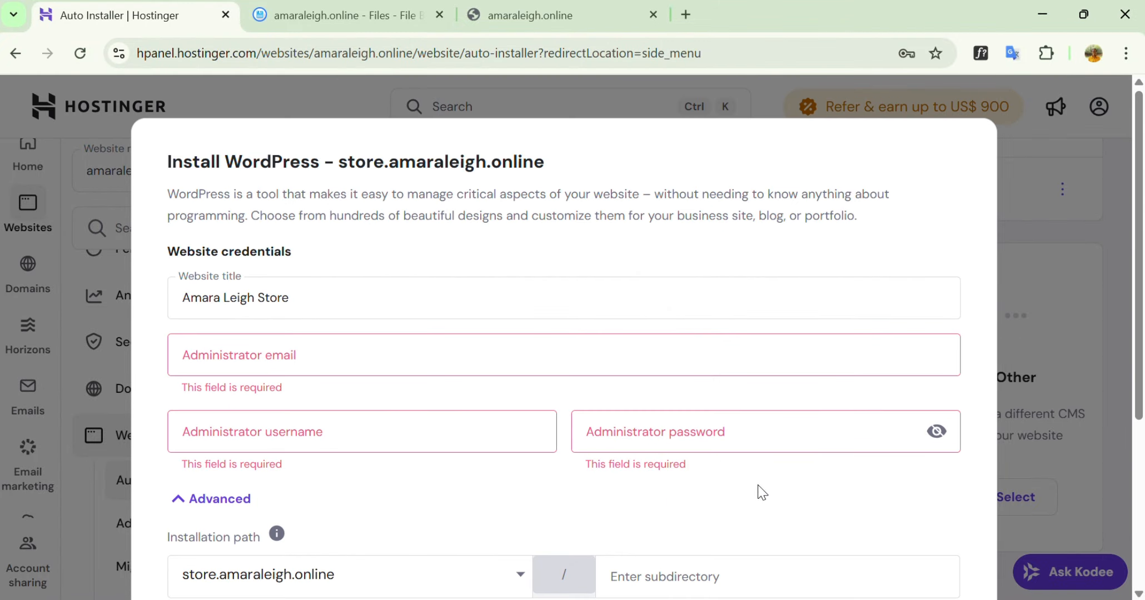
click(353, 362)
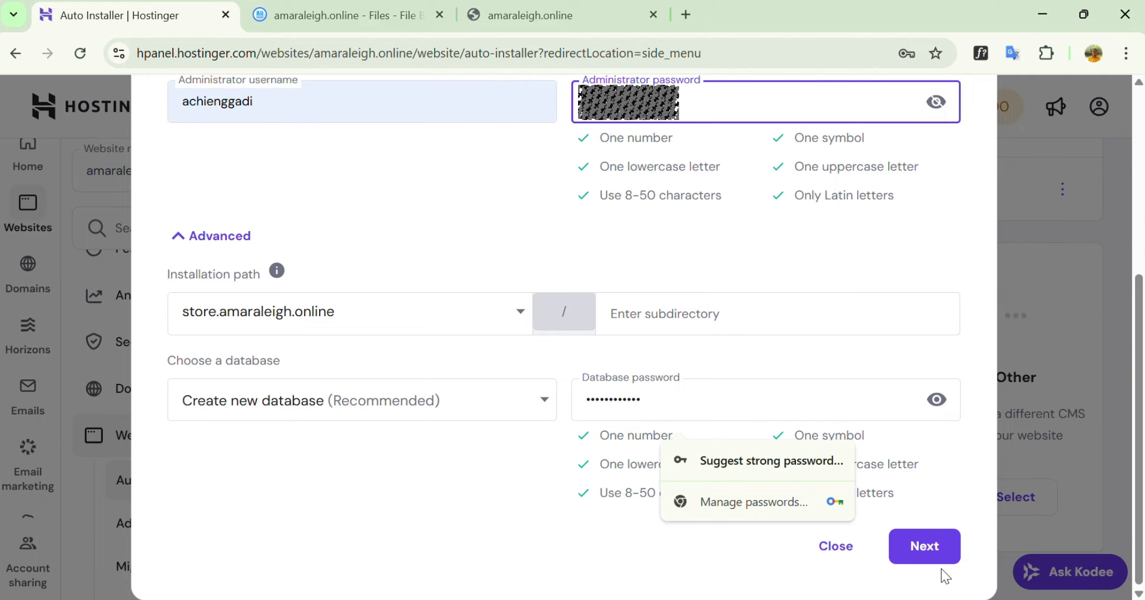
click(922, 565)
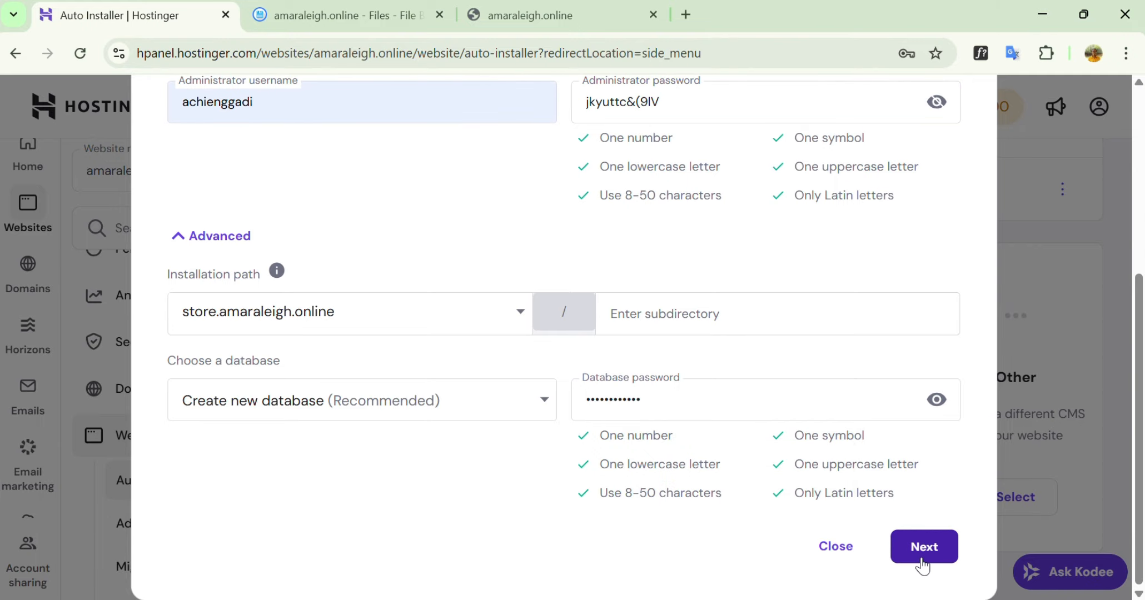
Install WordPress 6.9 in English on store.amaraleigh.online with PHP 8.3 and updates only to minor versions
click(796, 323)
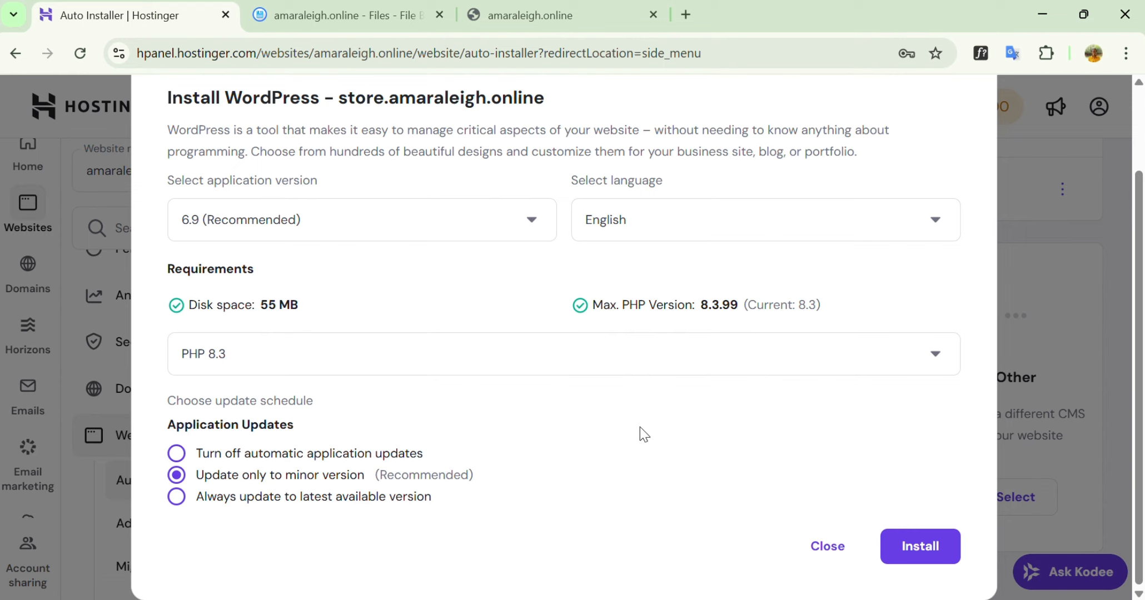
scroll(640, 427, up, 2)
scroll(640, 427, down, 2)
click(907, 551)
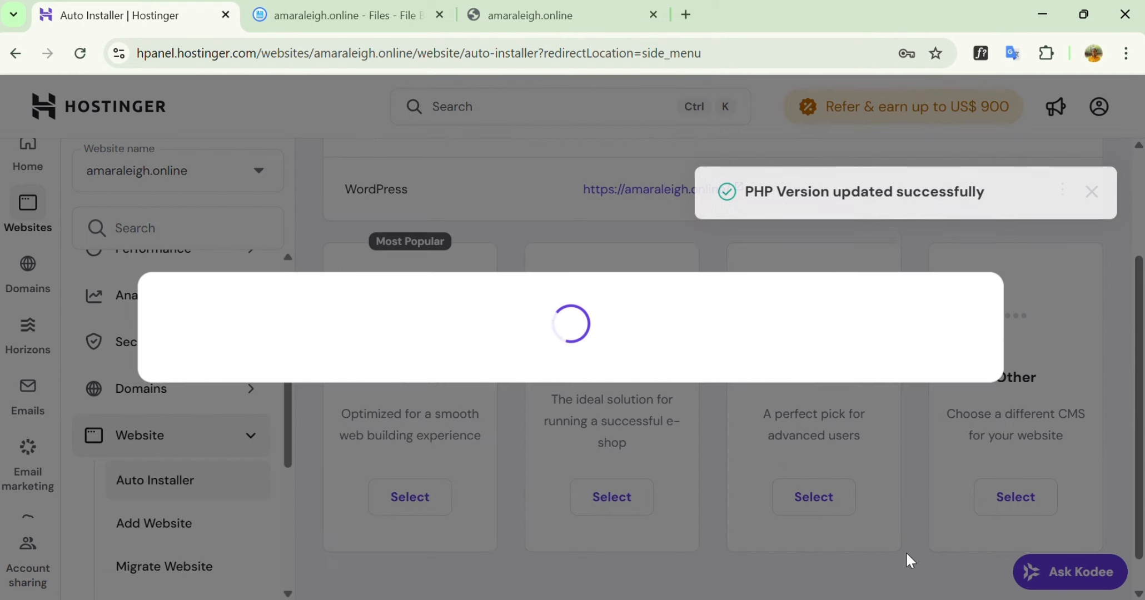
Review the WordPress overview of store.amaraleigh.online, and find the subdomain in the websites list
scroll(627, 460, down, 5)
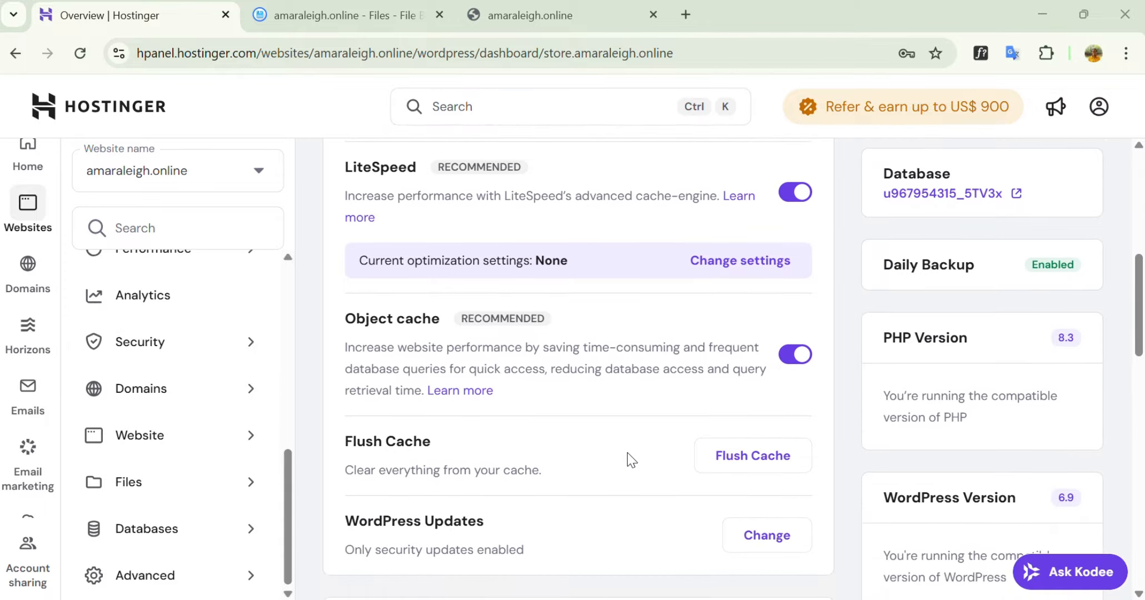
scroll(629, 459, up, 5)
scroll(631, 460, up, 2)
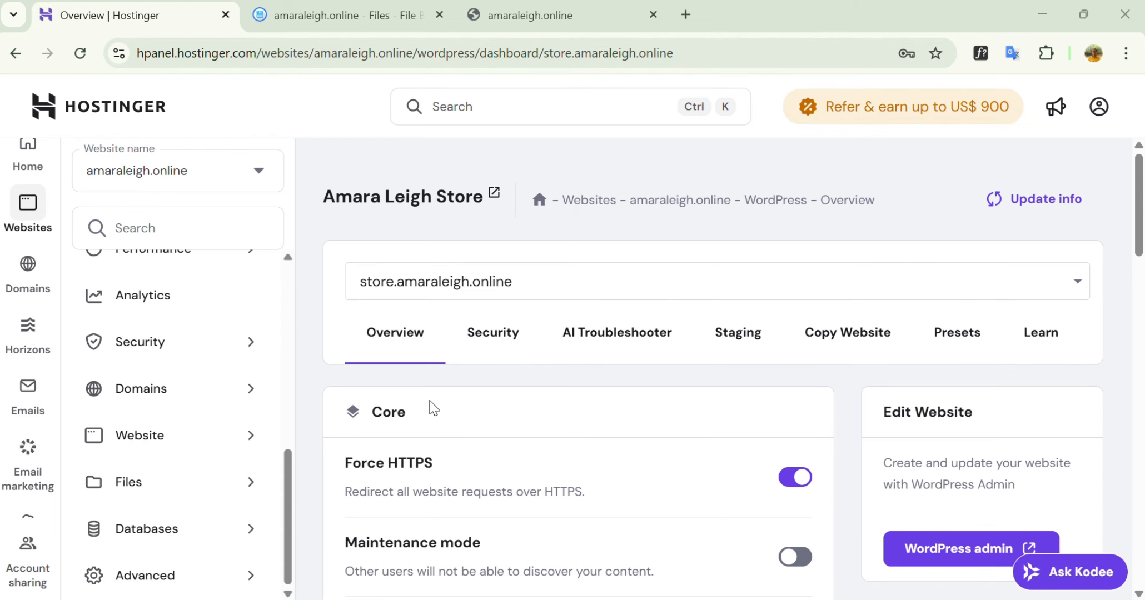
scroll(313, 328, down, 2)
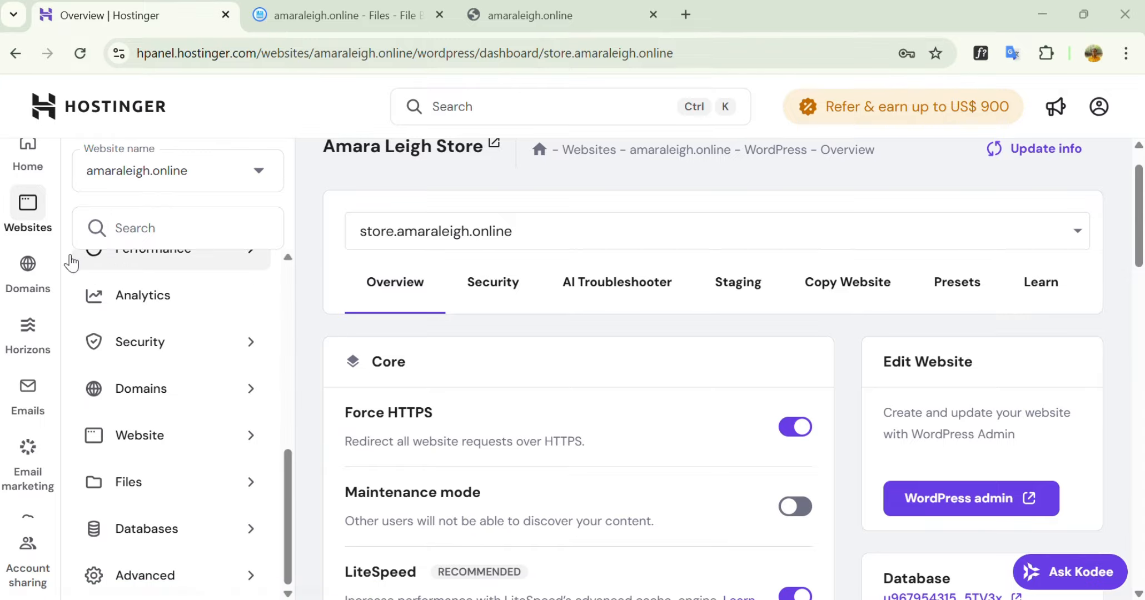
mouse_move(23, 201)
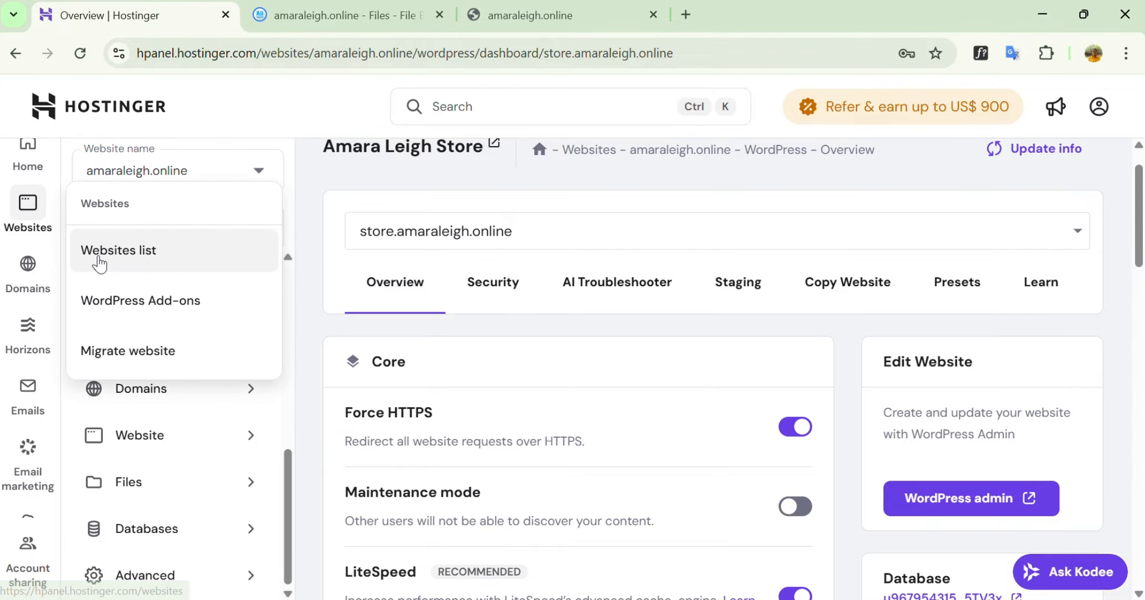
click(124, 245)
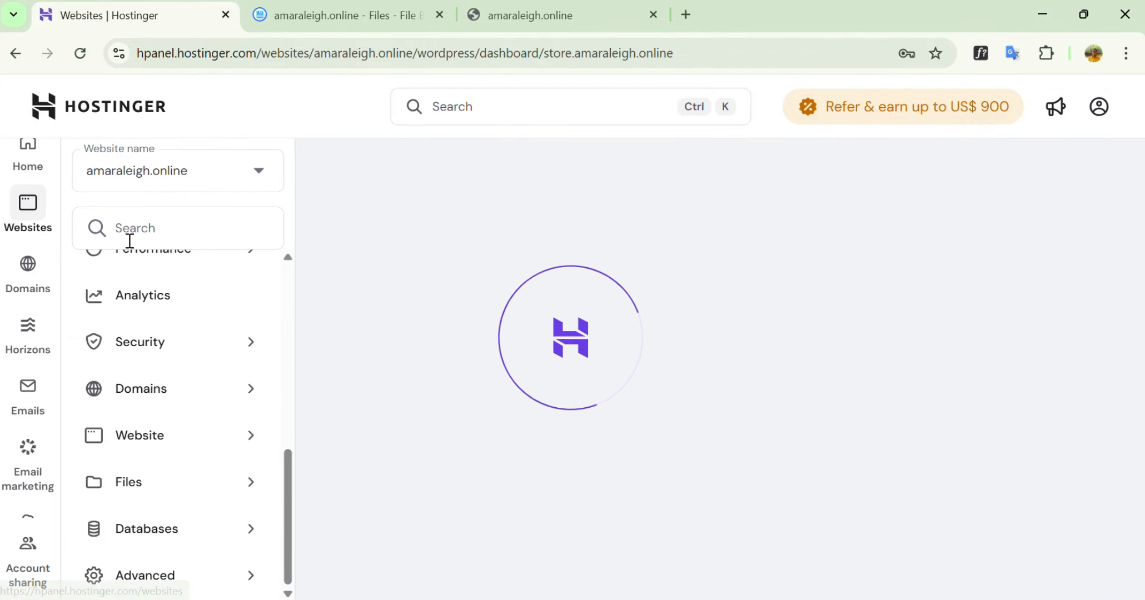
scroll(617, 410, down, 3)
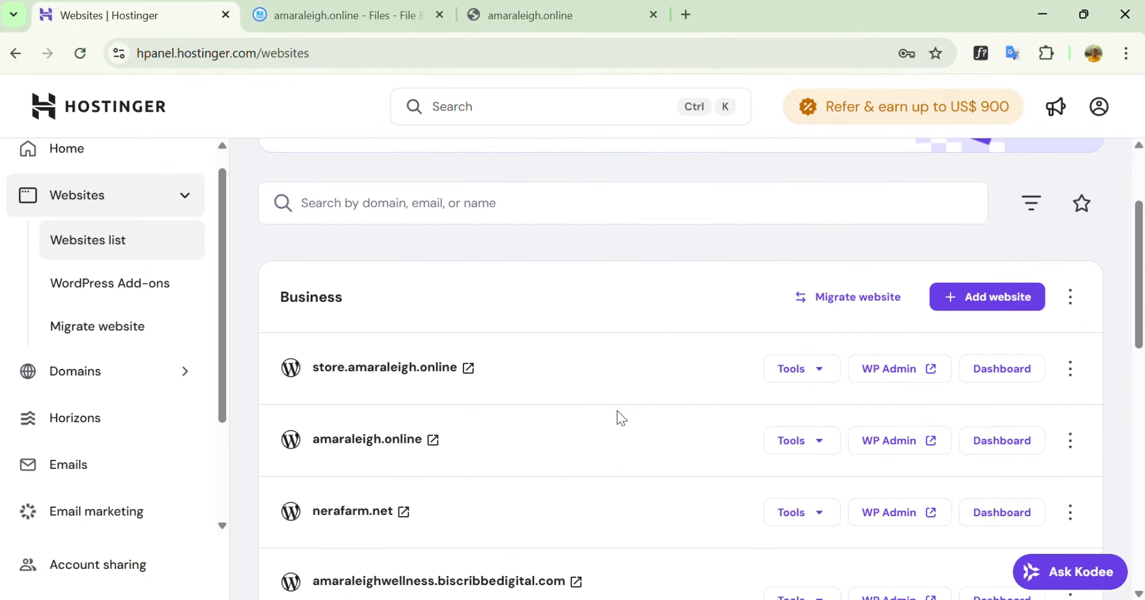
scroll(617, 411, down, 1)
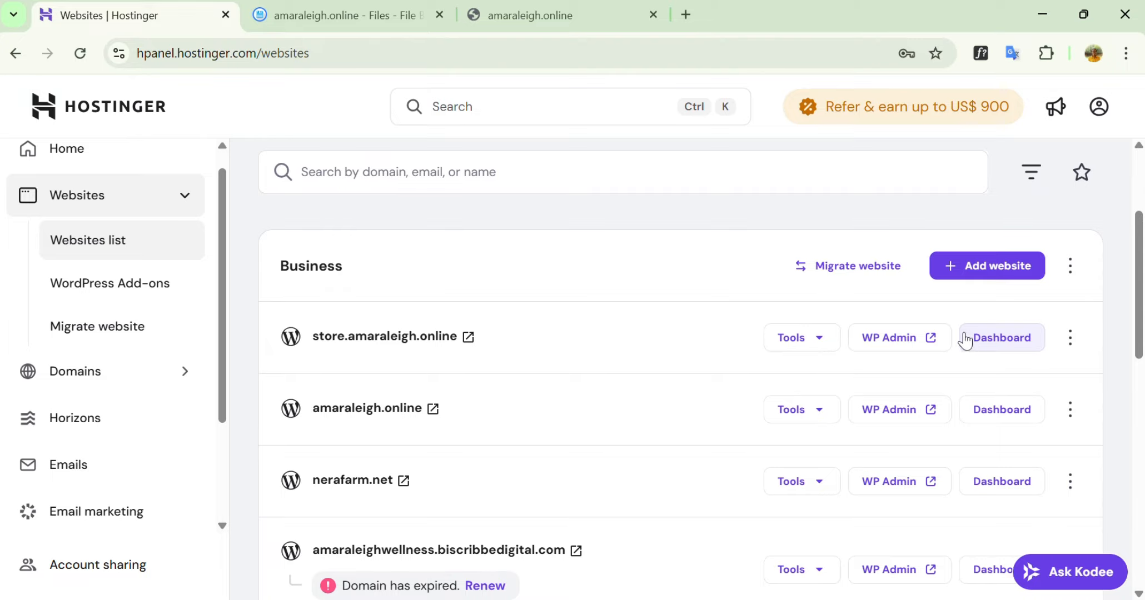
Open the file manager for store.amaraleigh.online and access the files of amaraleigh.online only
click(819, 338)
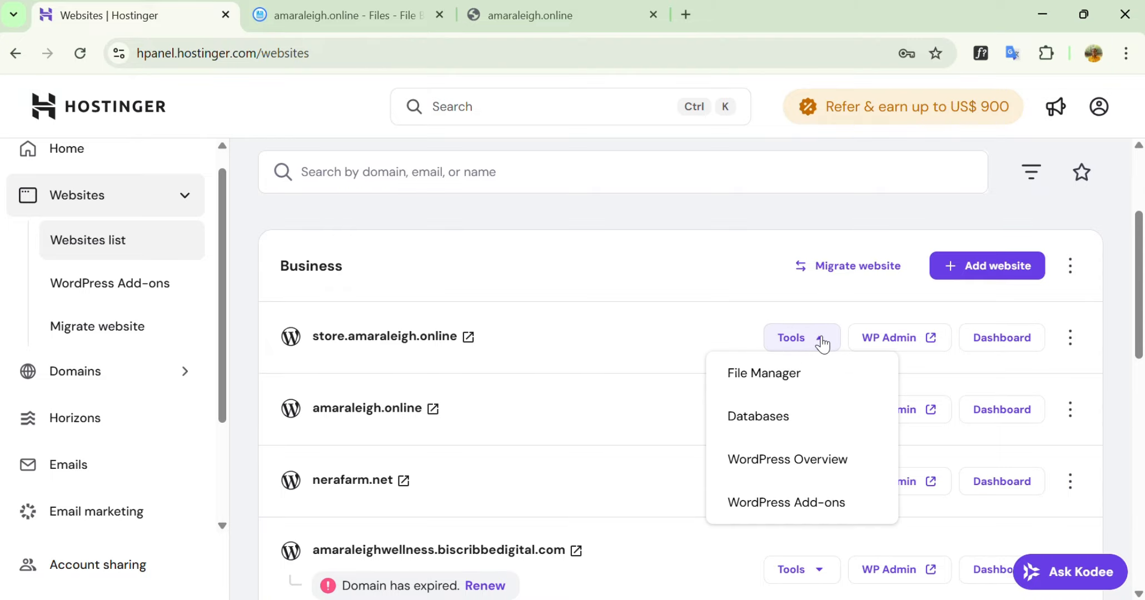
click(764, 375)
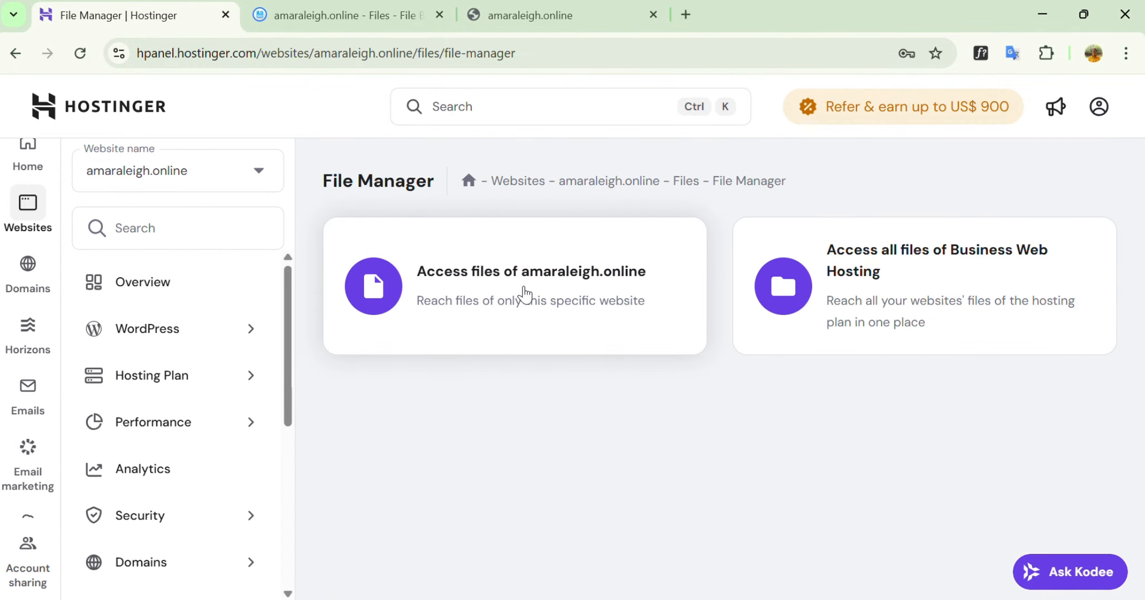
click(524, 292)
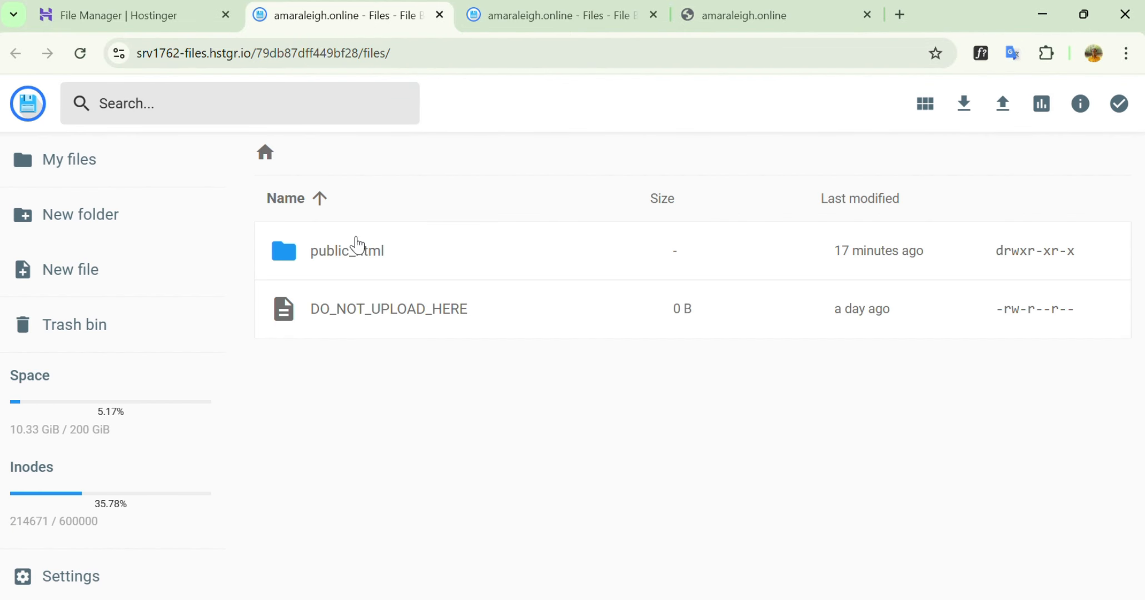
Open the store folder inside public_html and examine its WordPress files
click(343, 259)
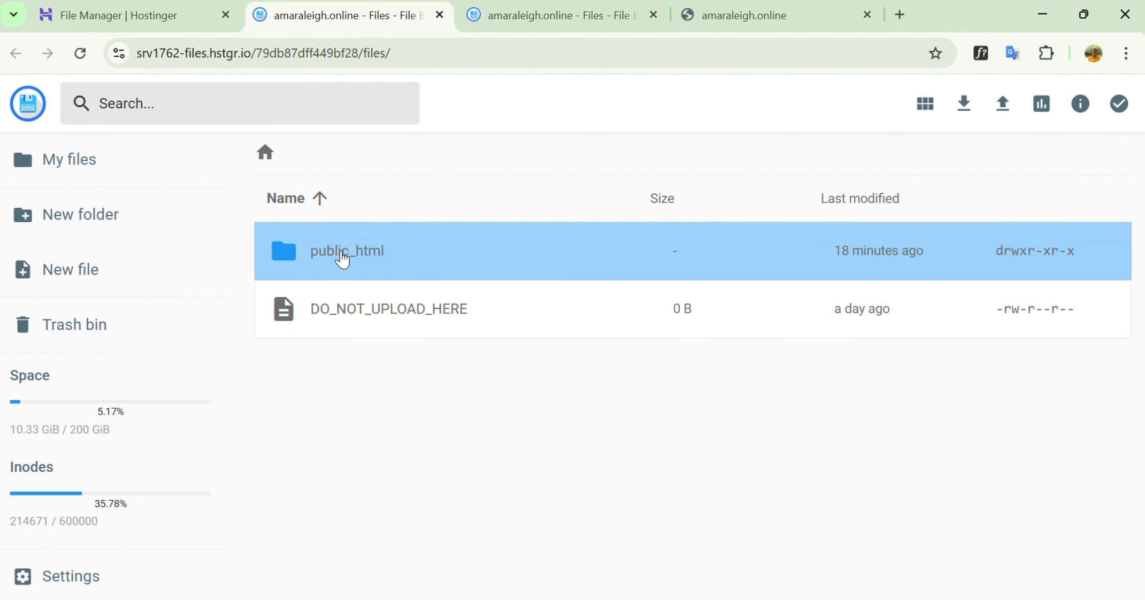
double_click(343, 259)
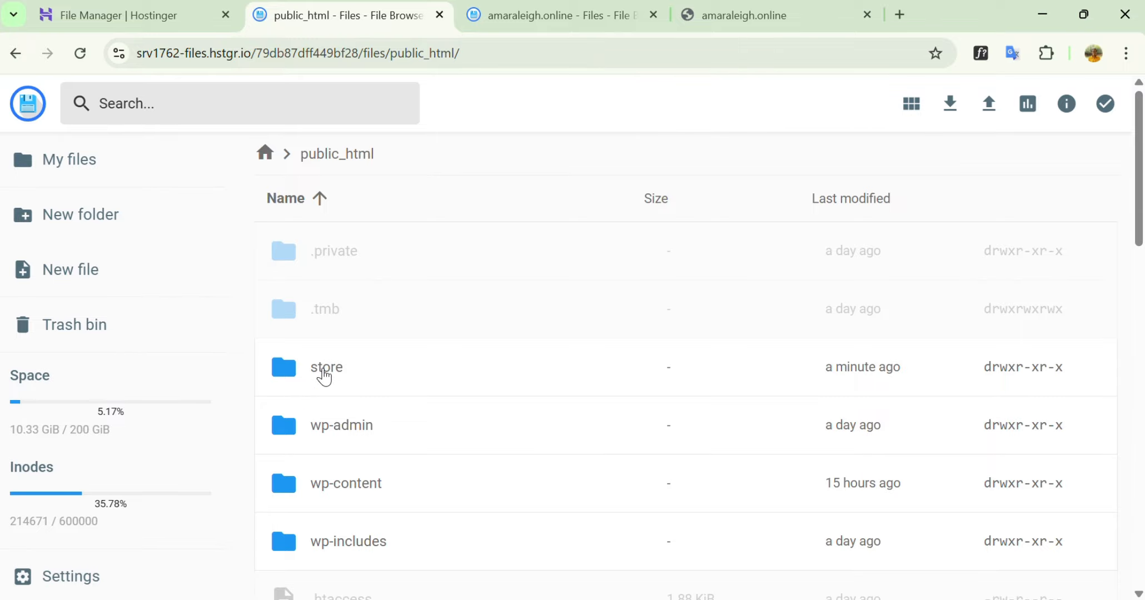
click(314, 373)
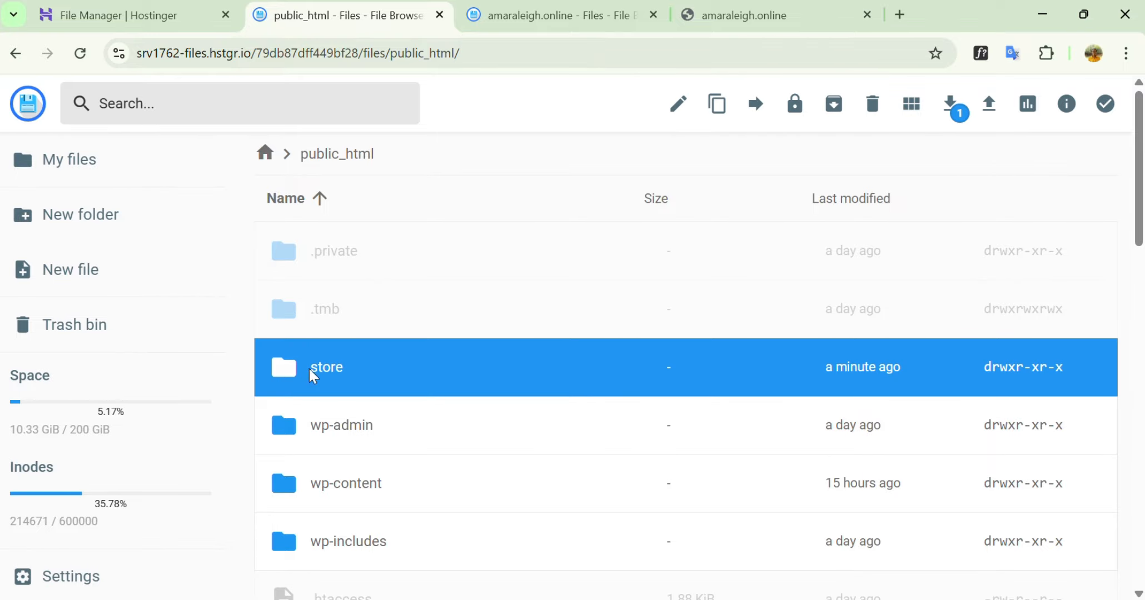
double_click(314, 373)
scroll(372, 333, down, 15)
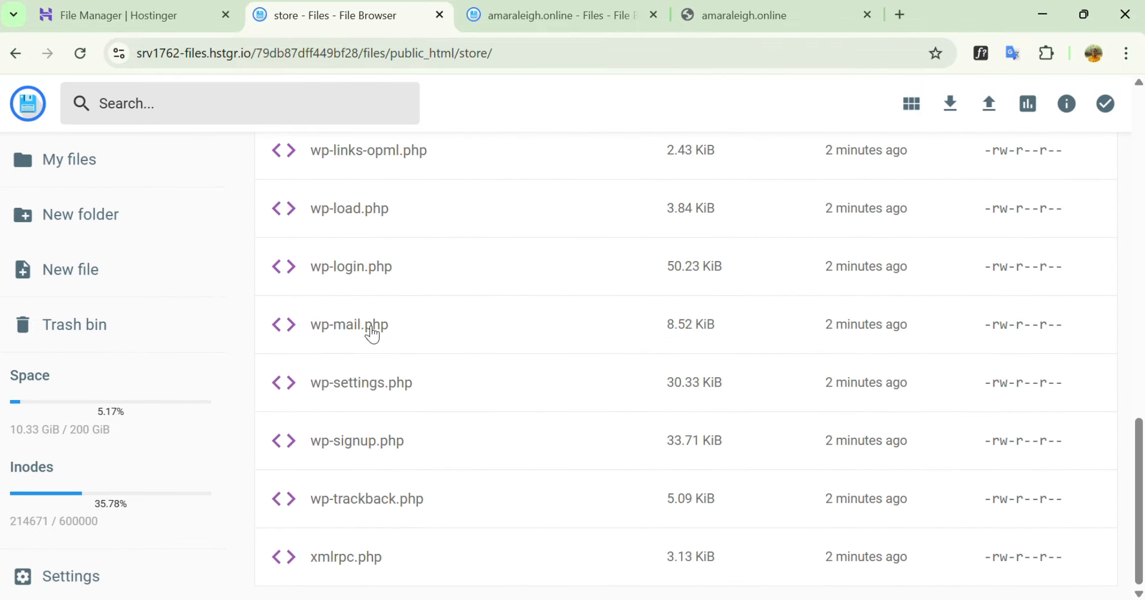
scroll(371, 333, up, 15)
scroll(373, 333, up, 1)
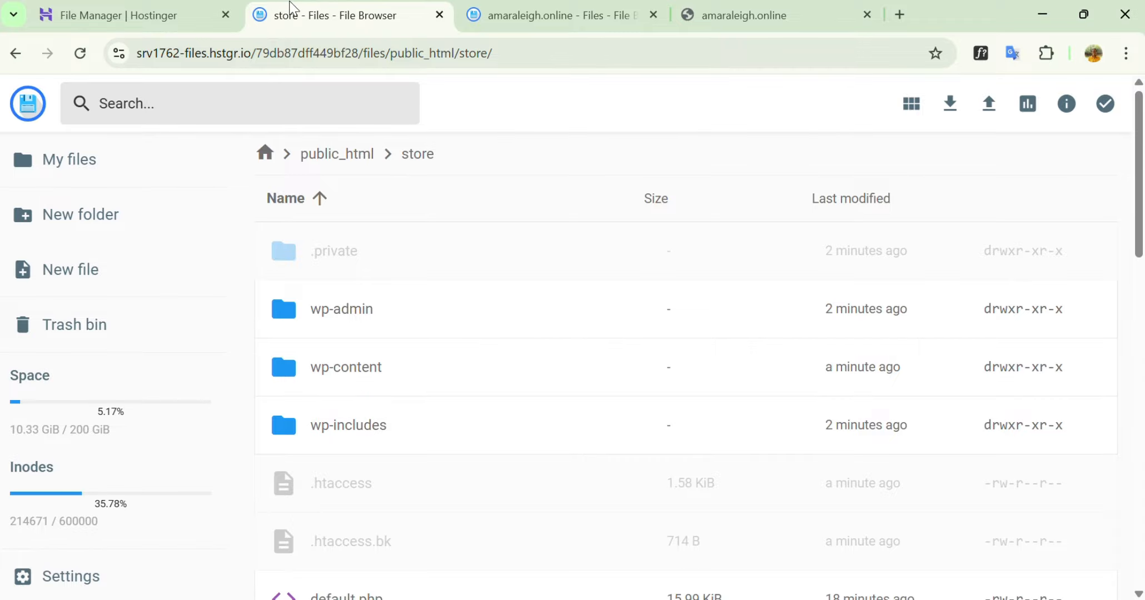
Return to the Hostinger websites list, open the store.amaraleigh.online site and load its wp-admin login page
click(196, 8)
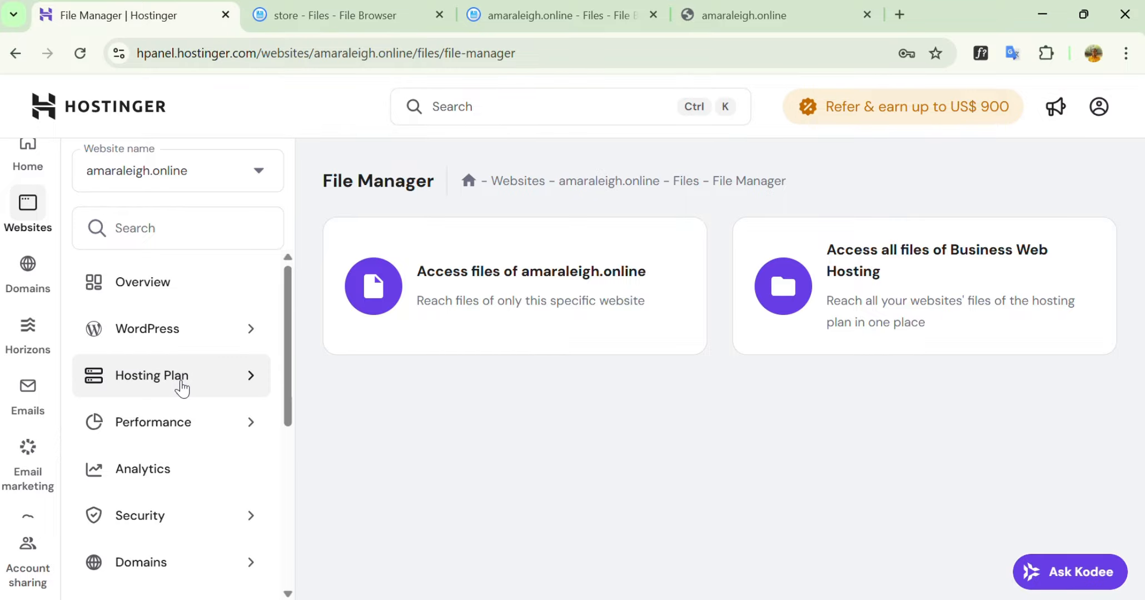
mouse_move(38, 222)
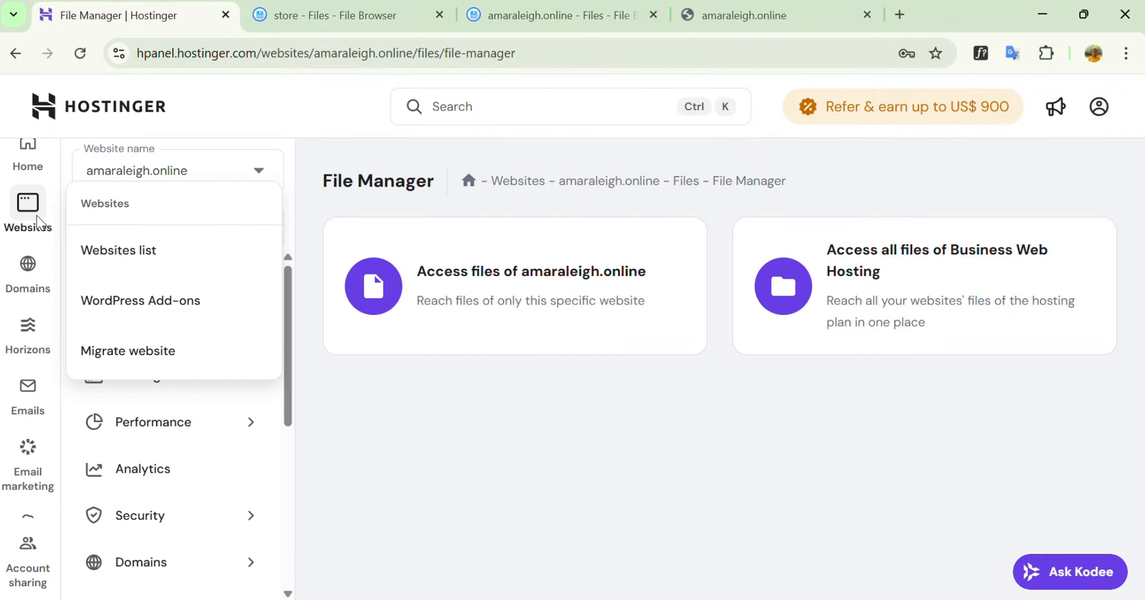
click(85, 248)
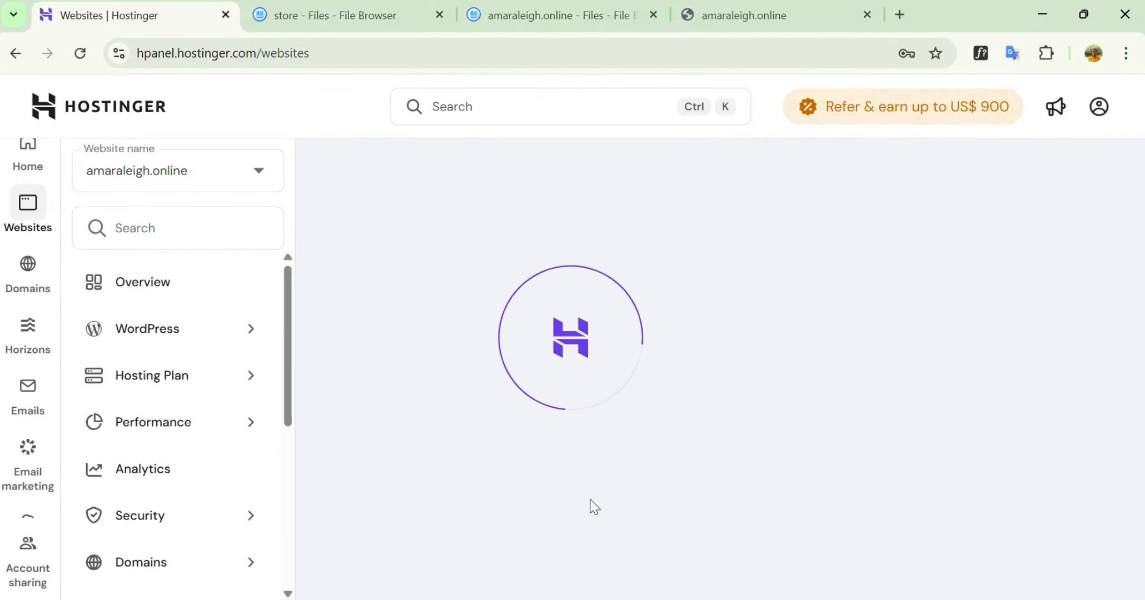
scroll(590, 507, down, 3)
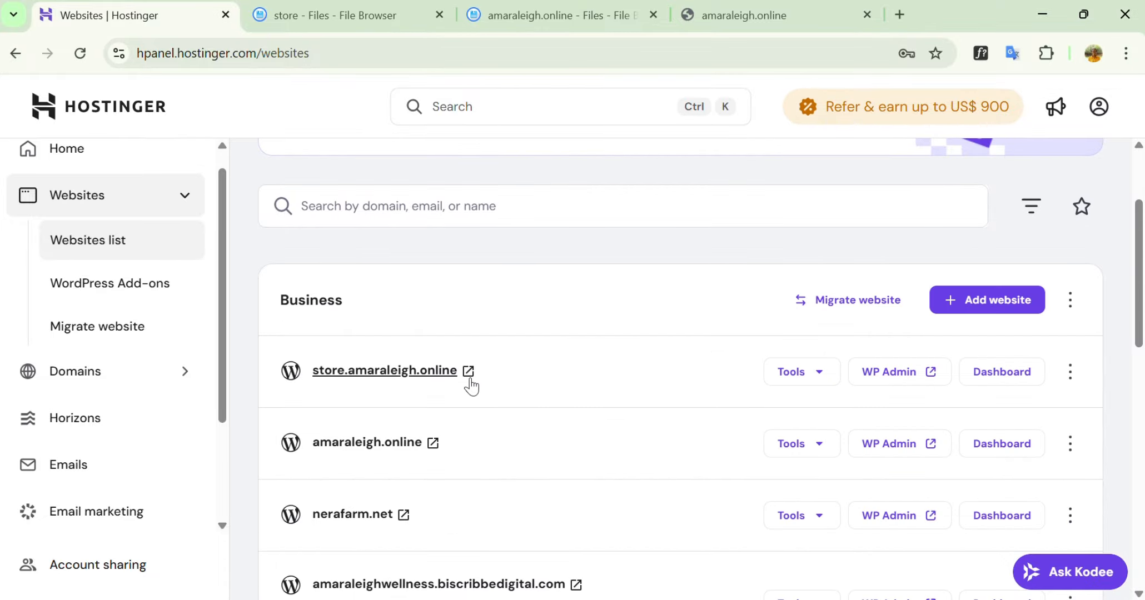
click(471, 379)
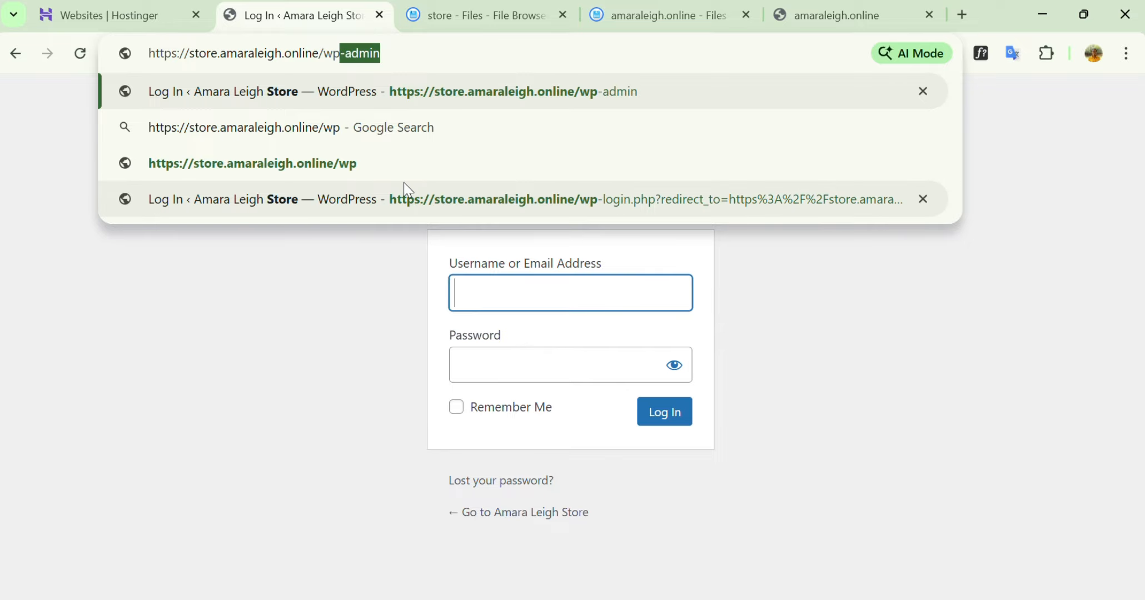
key(Return)
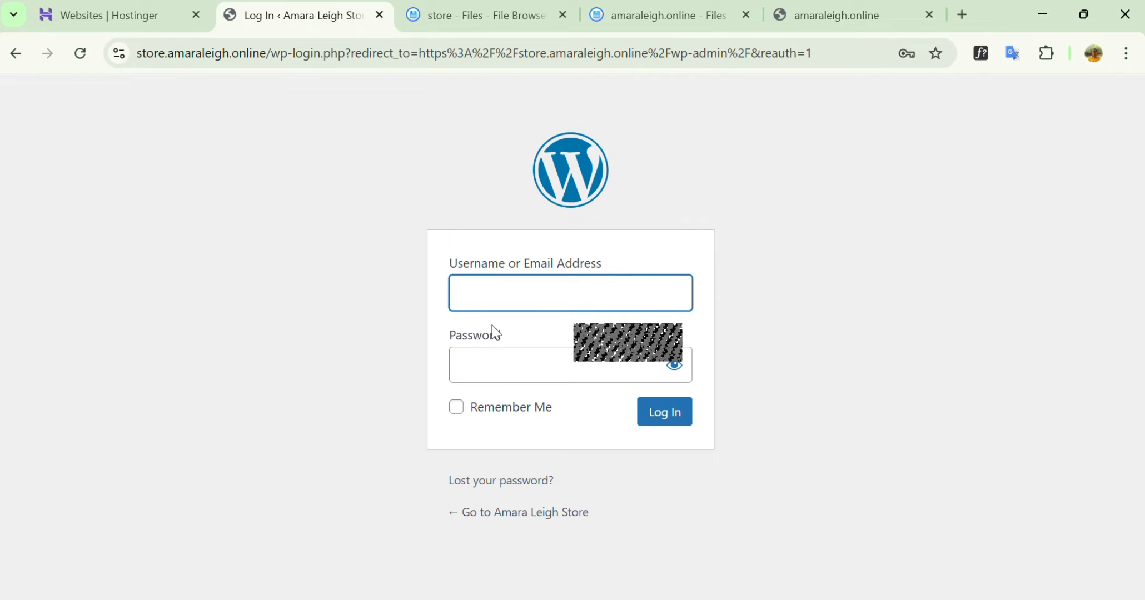
Log in to WordPress with the saved administrator email and the pasted administrator password, with Remember Me enabled
click(578, 349)
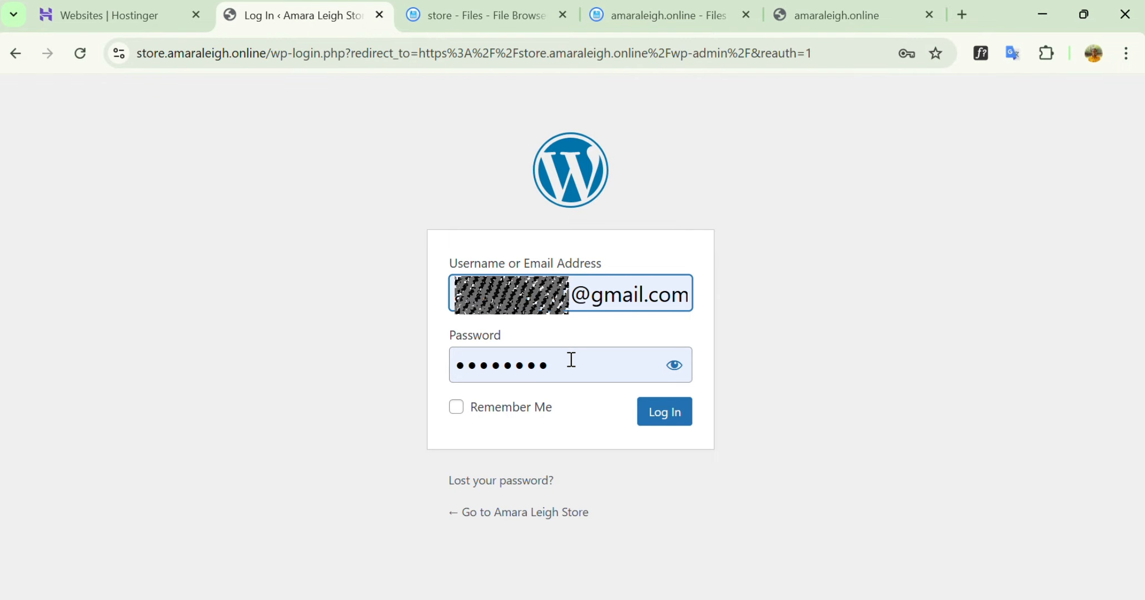
click(571, 360)
key(ctrl+a)
key(ctrl+v)
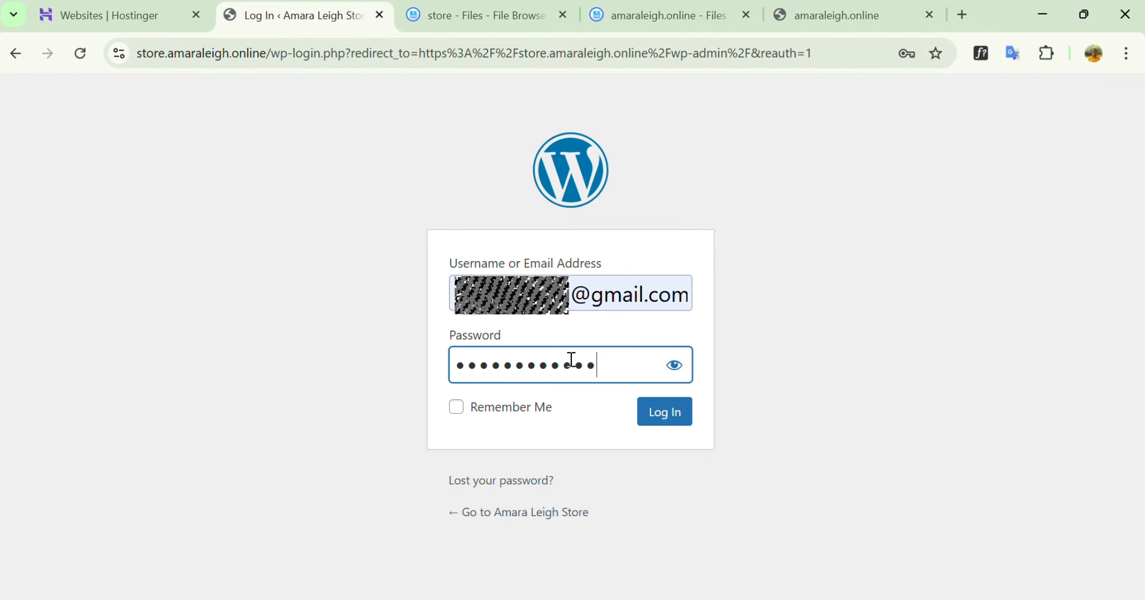
click(510, 411)
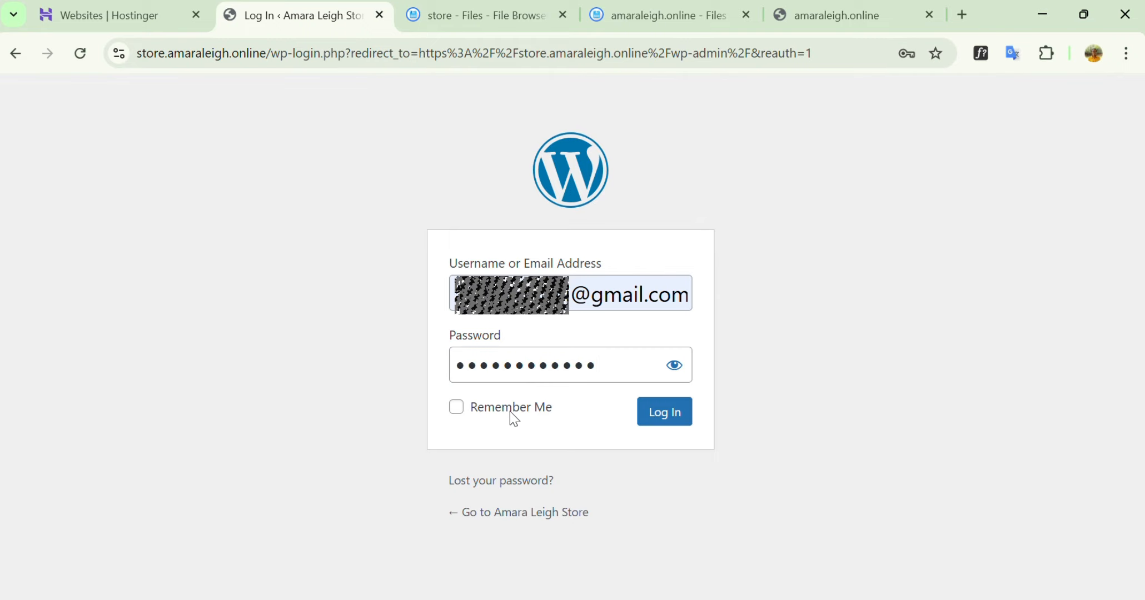
click(656, 418)
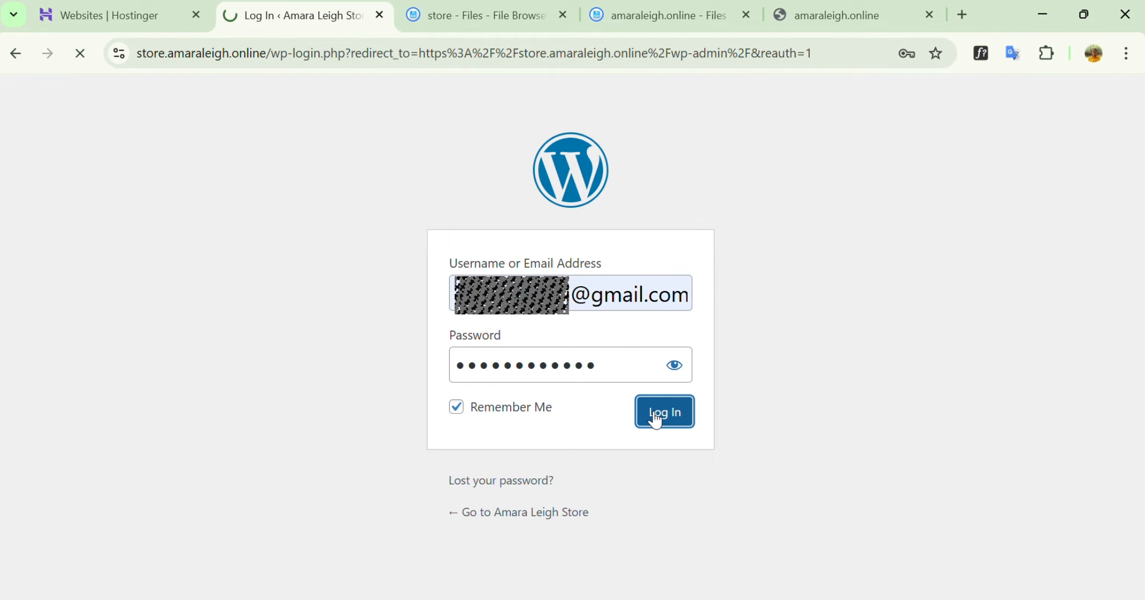